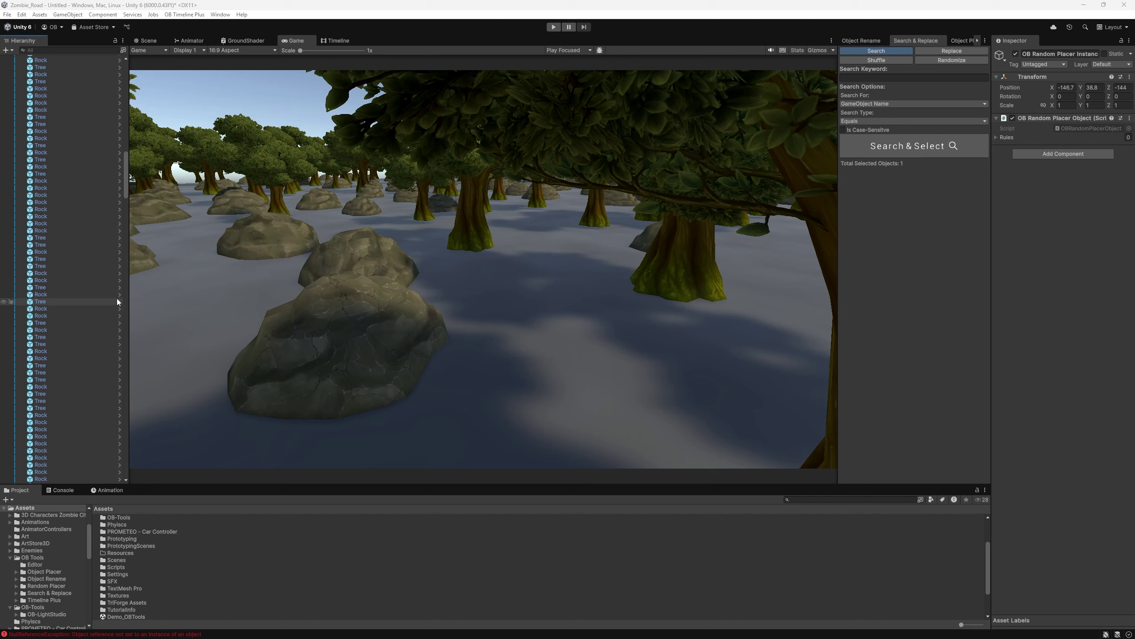
Open the Object Rename tool from the OB Tools collection
left_click(867, 41)
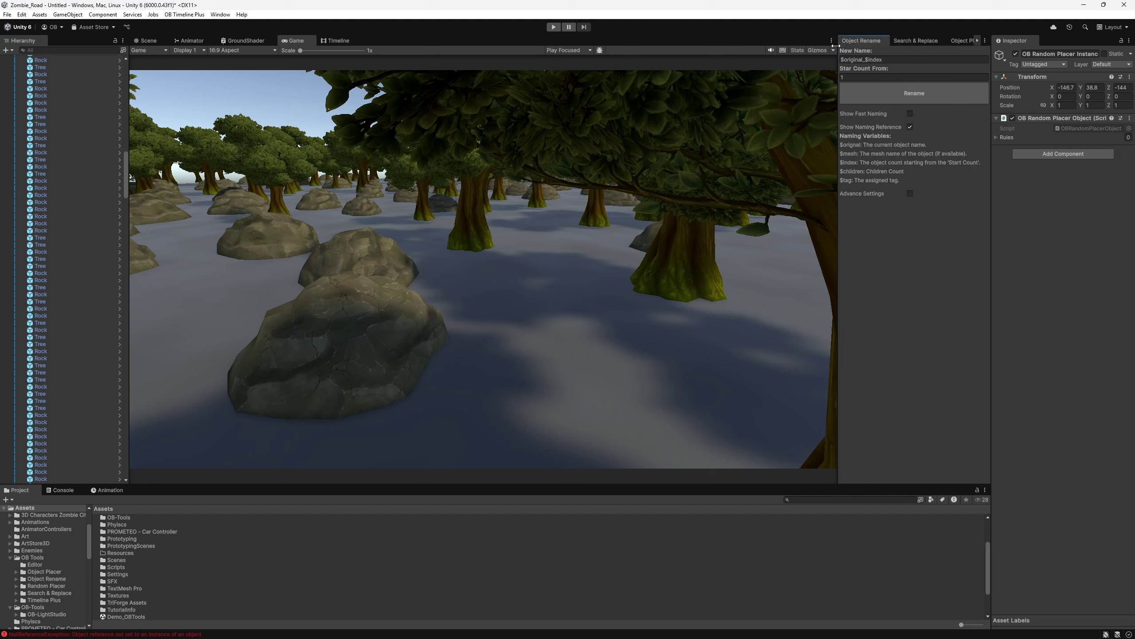
left_click(220, 14)
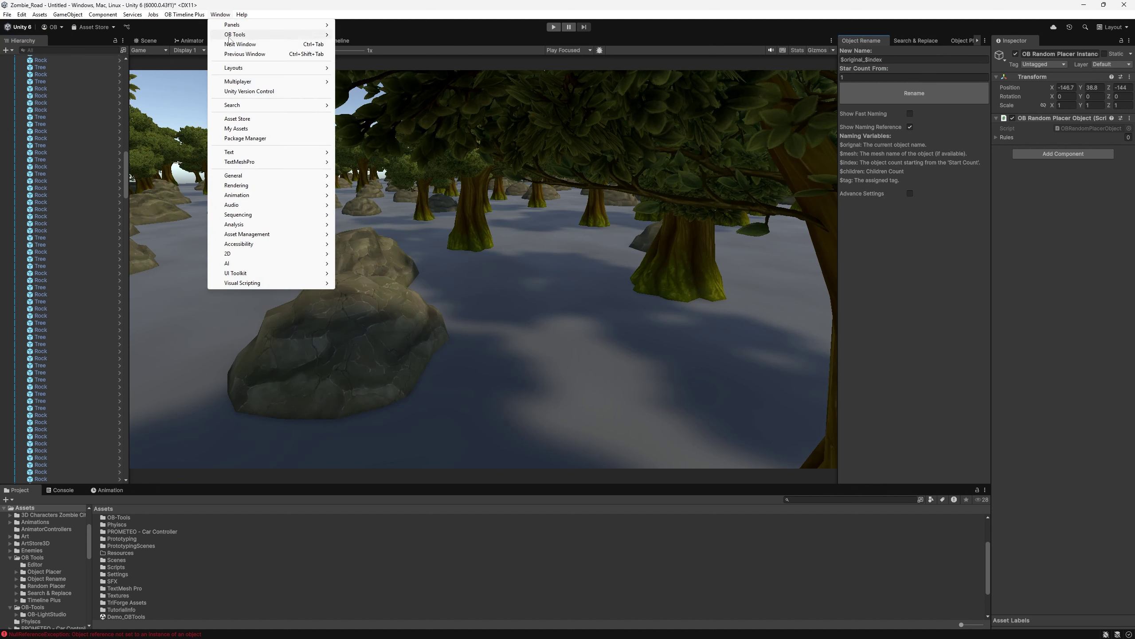
mouse_move(237, 35)
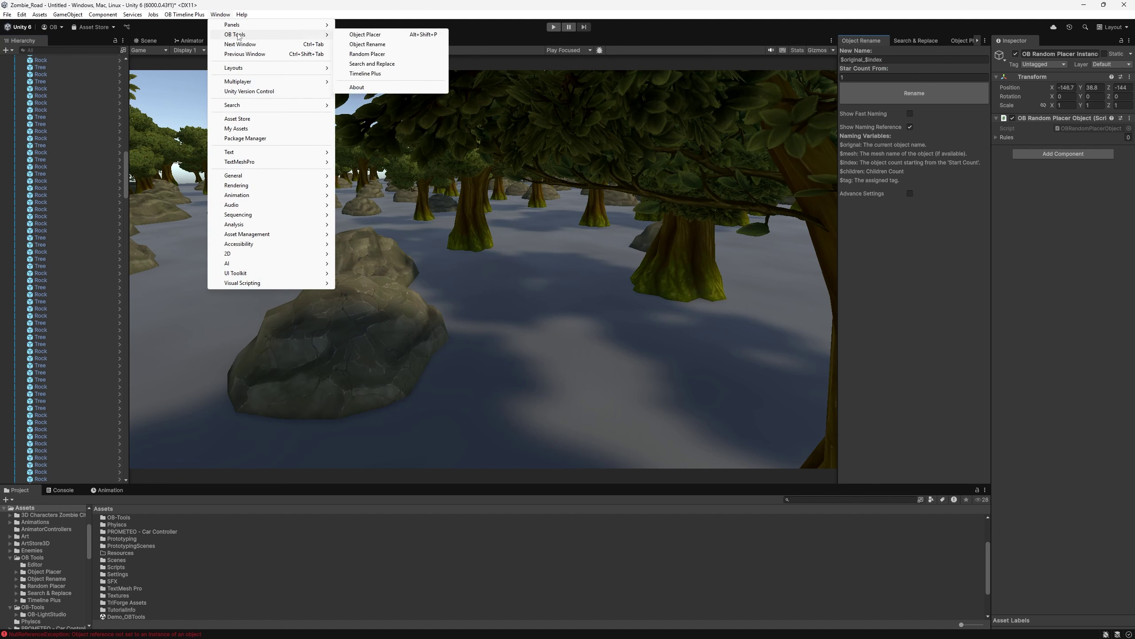
left_click(388, 44)
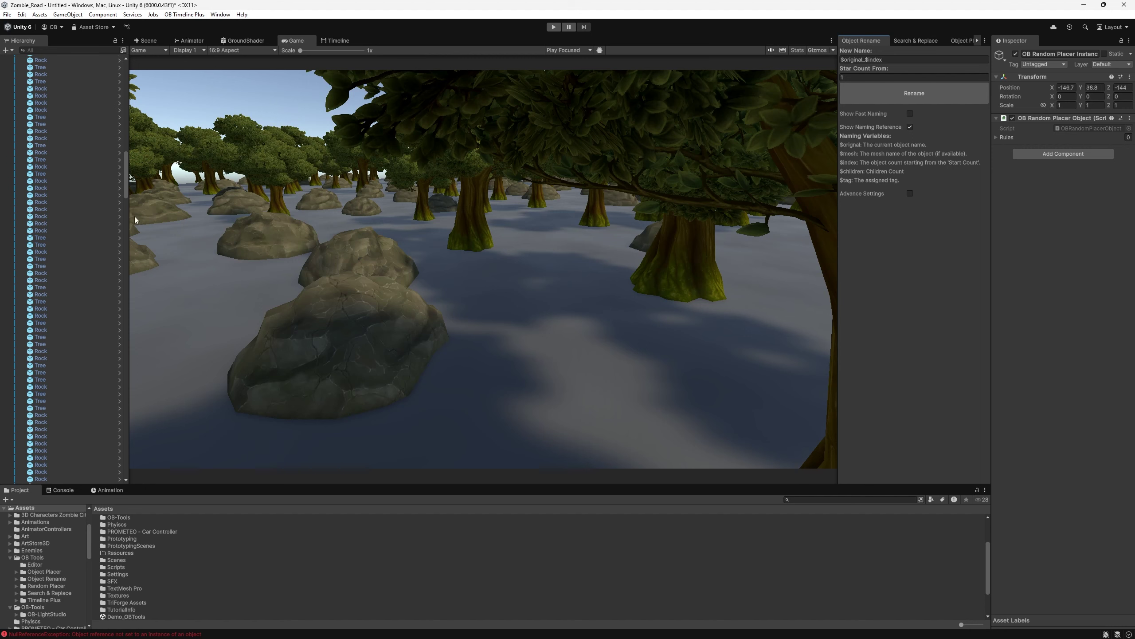
Select all rock and tree objects in the scene hierarchy and return to the Object Rename tool
scroll(112, 188, "up", 10)
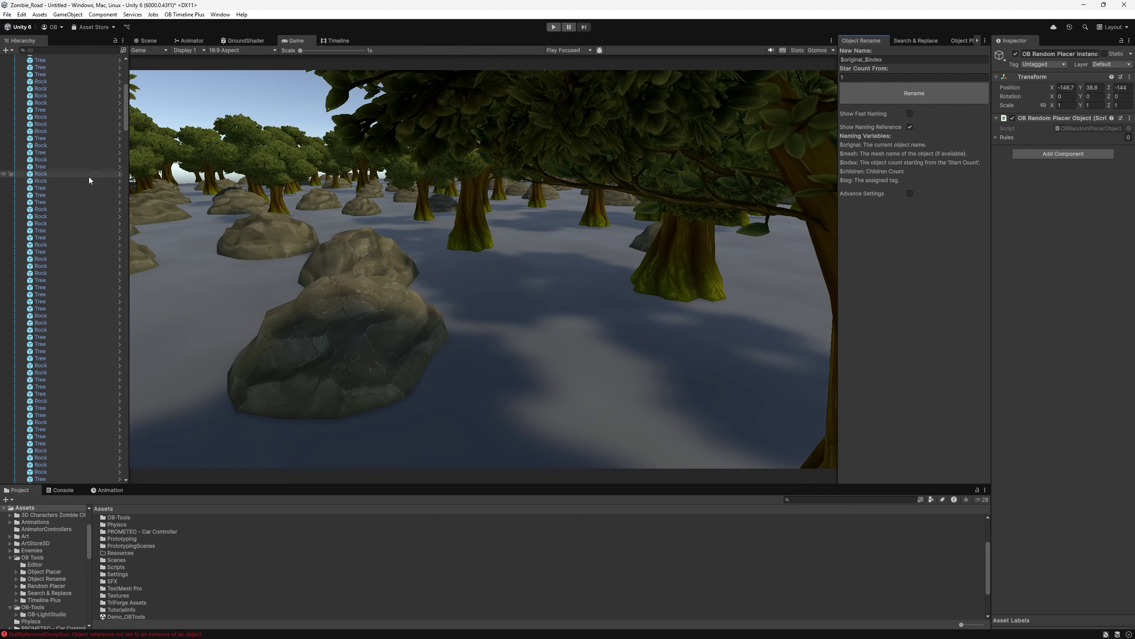
scroll(88, 177, "up", 10)
left_click(70, 94)
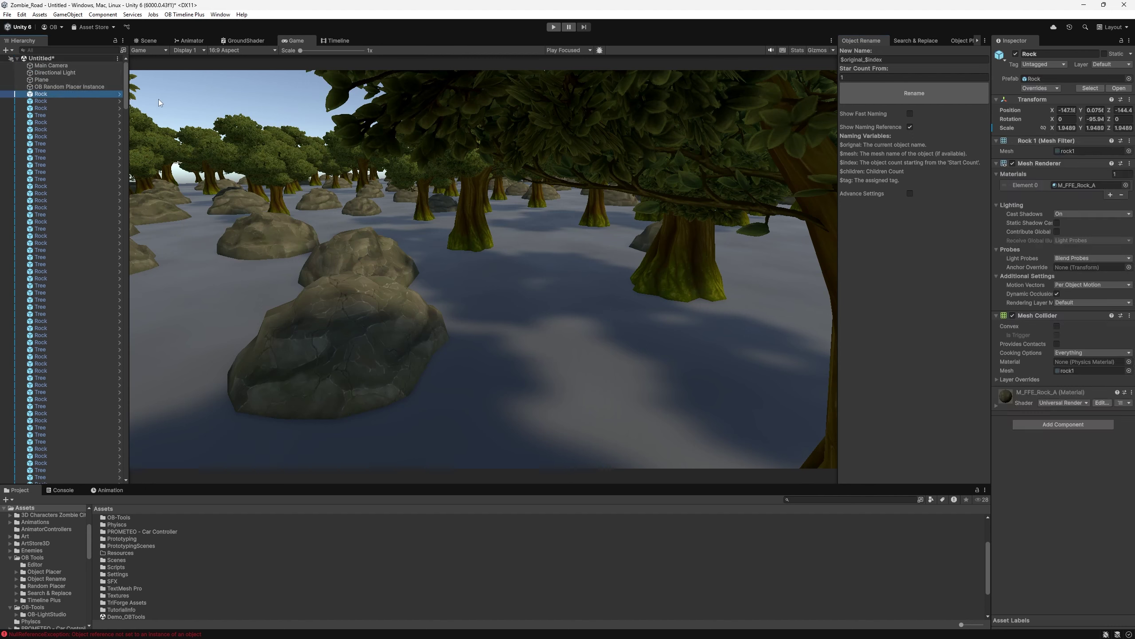
scroll(121, 480, "down", 20)
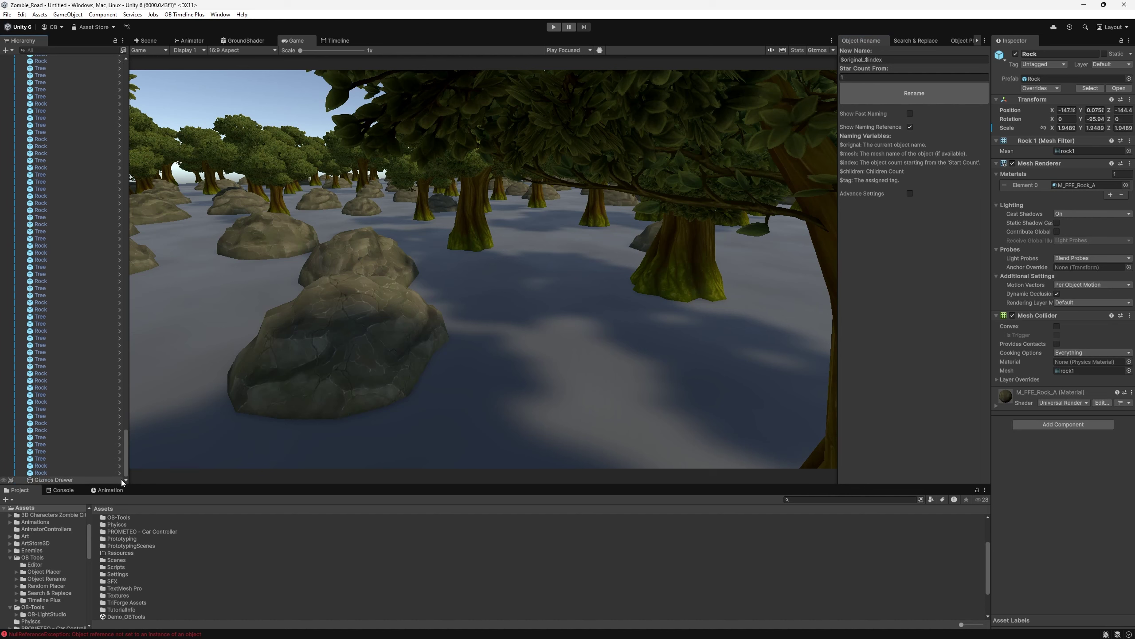
left_click(79, 469, "shift")
left_click(916, 40)
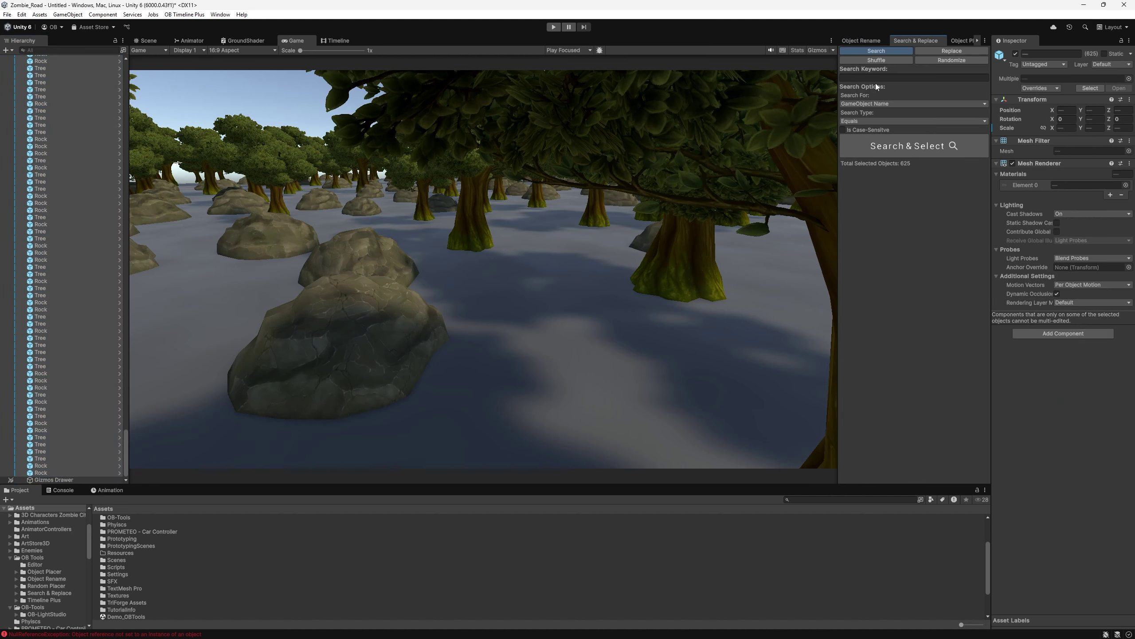
left_click(861, 40)
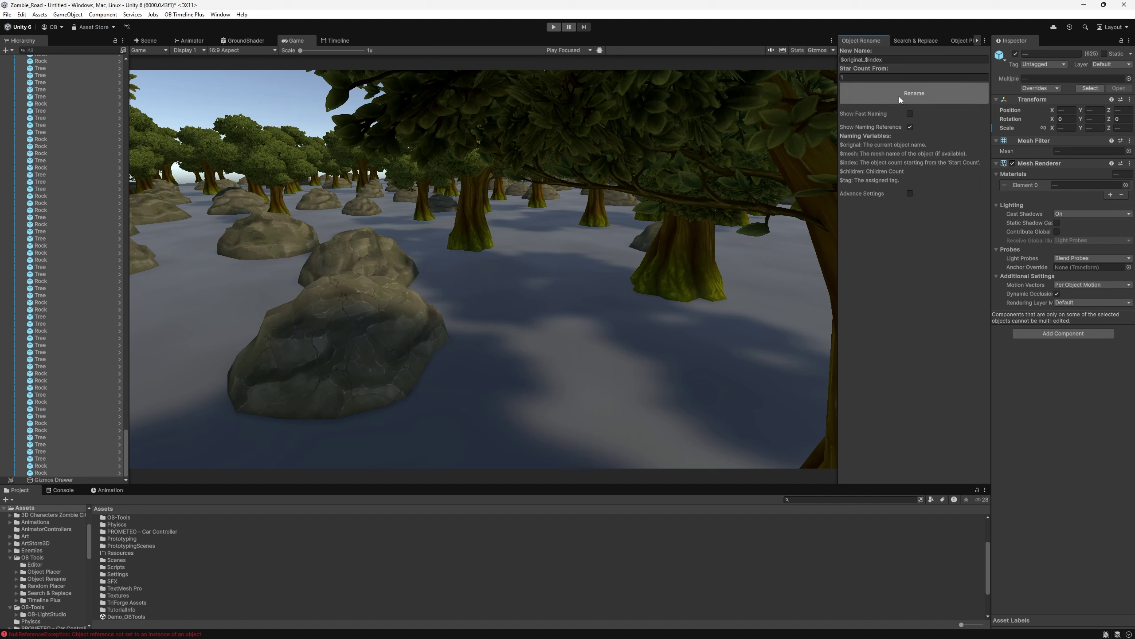
Try renaming all selected objects to "Object" through the shared object name, and undo the rename
left_click(1046, 54)
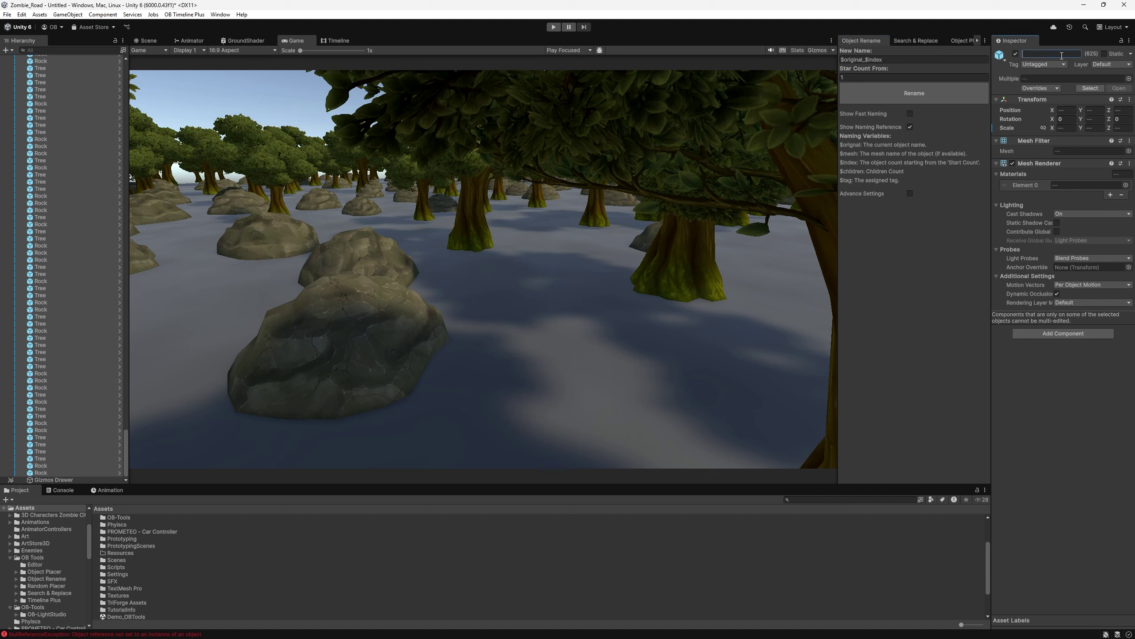
type("Object")
key("Return")
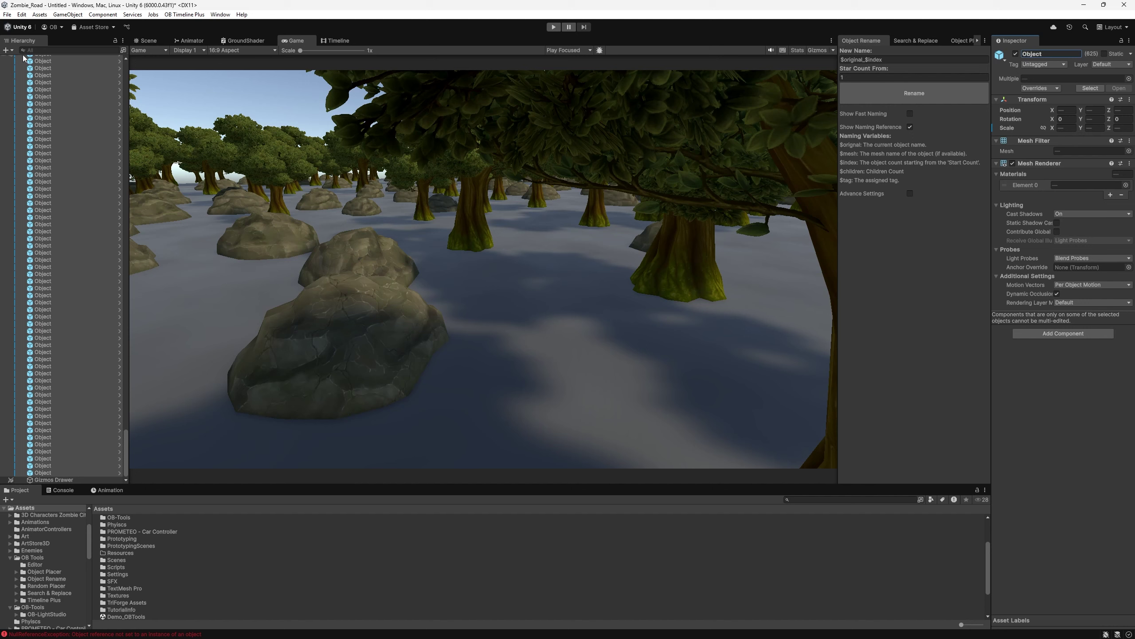
key("ctrl+z")
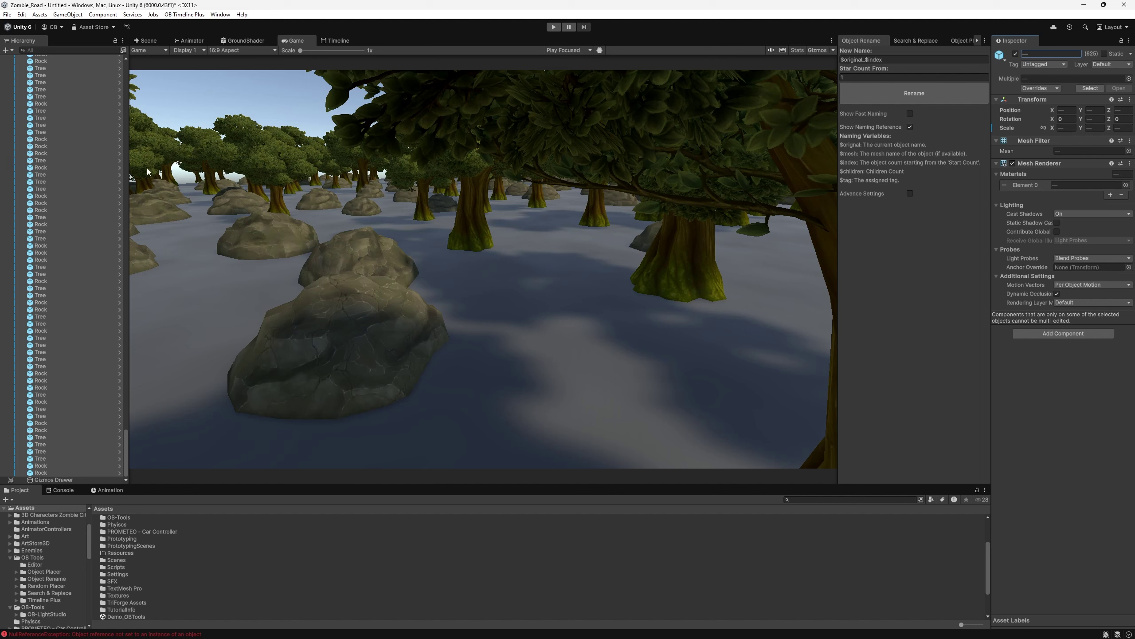
Try renaming all selected objects with the pattern "$original Snow", look over the new names, and undo the rename
left_click(1052, 52)
left_click(904, 58)
key("BackSpace")
left_click(931, 96)
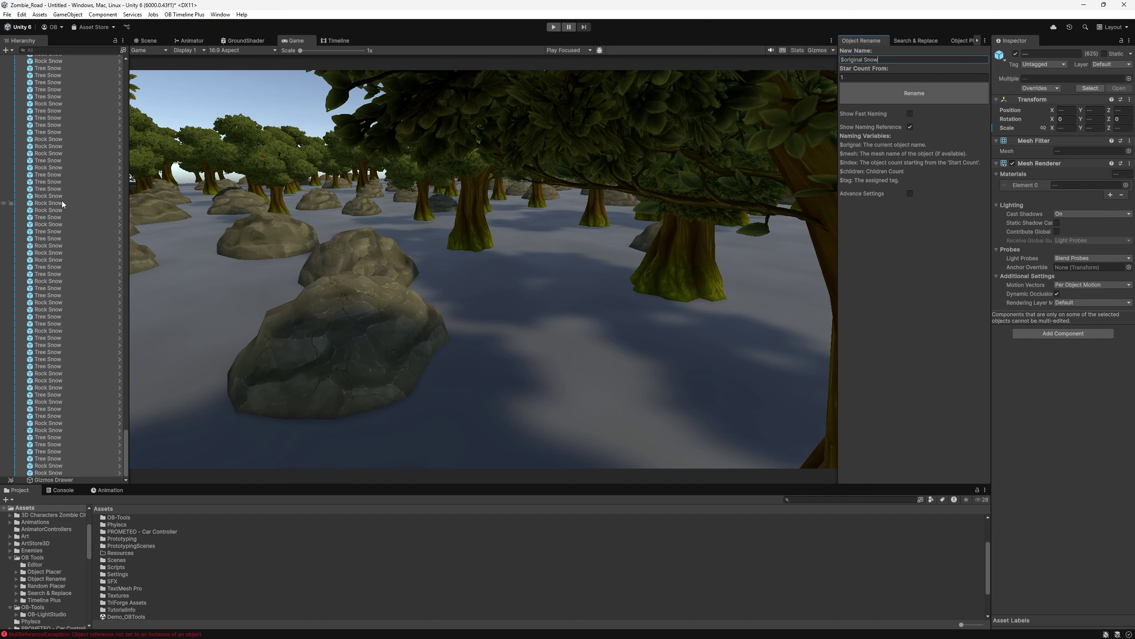
scroll(62, 201, "up", 5)
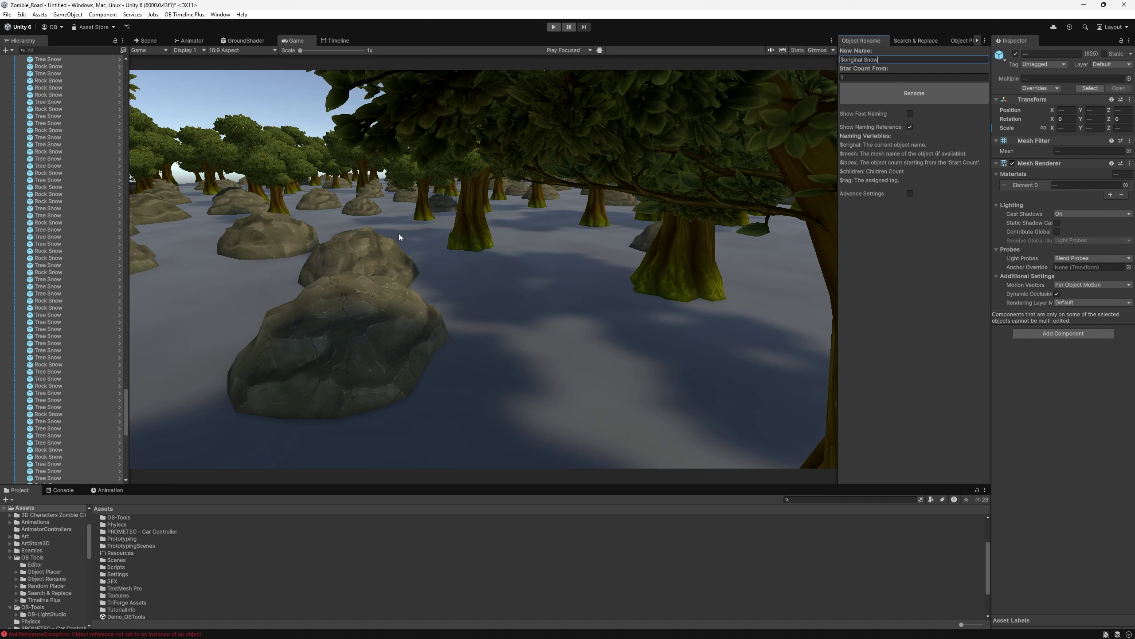
key("ctrl+z")
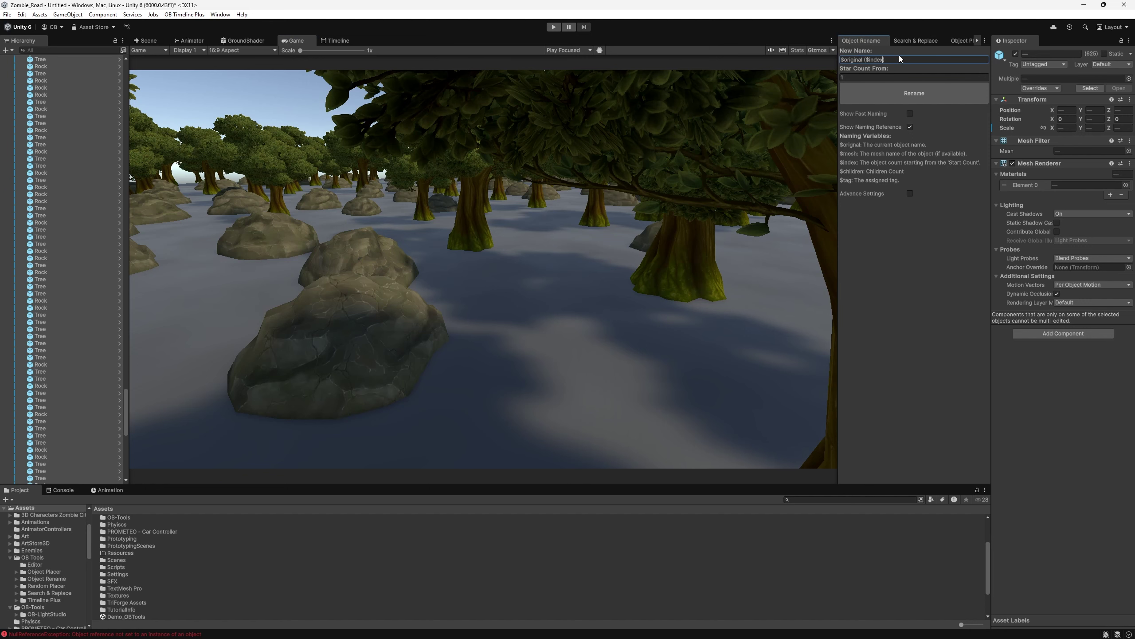
Rename all selected rocks and trees with the pattern "$original ($index)" counting from 1, and review the names along the hierarchy
left_click(931, 92)
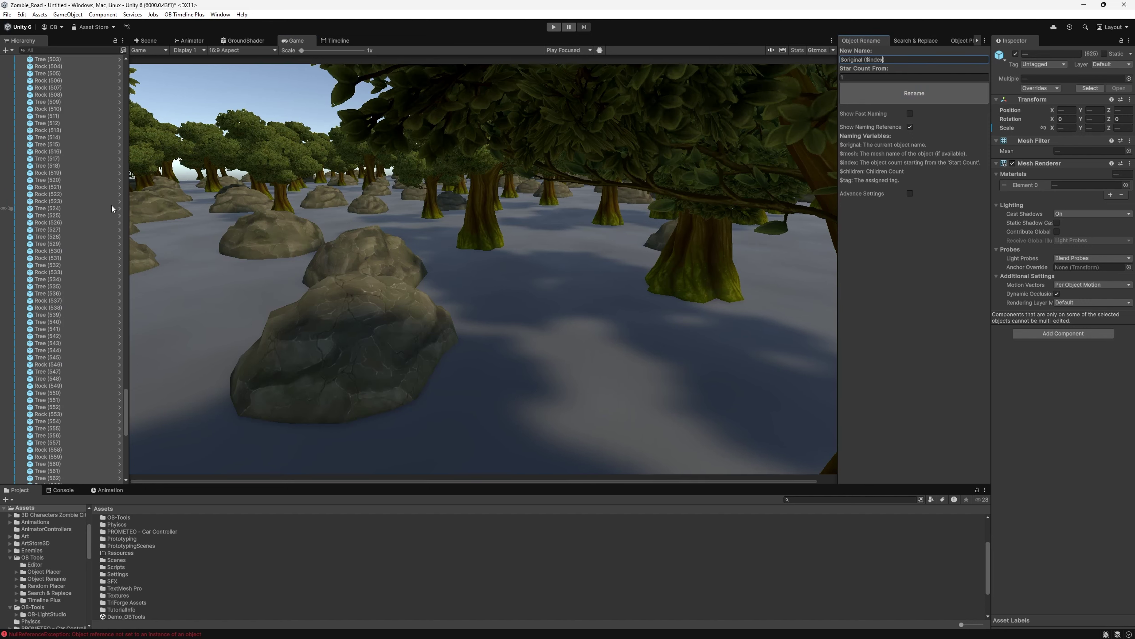
scroll(112, 208, "up", 10)
left_click_drag(126, 393, 112, 80)
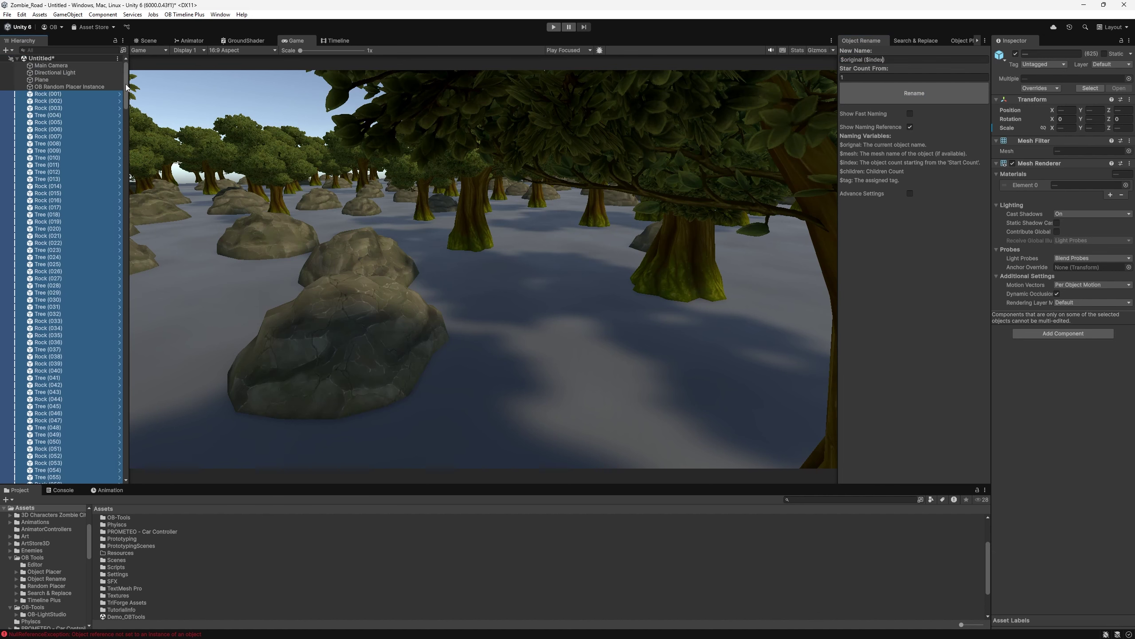
left_click_drag(126, 86, 114, 459)
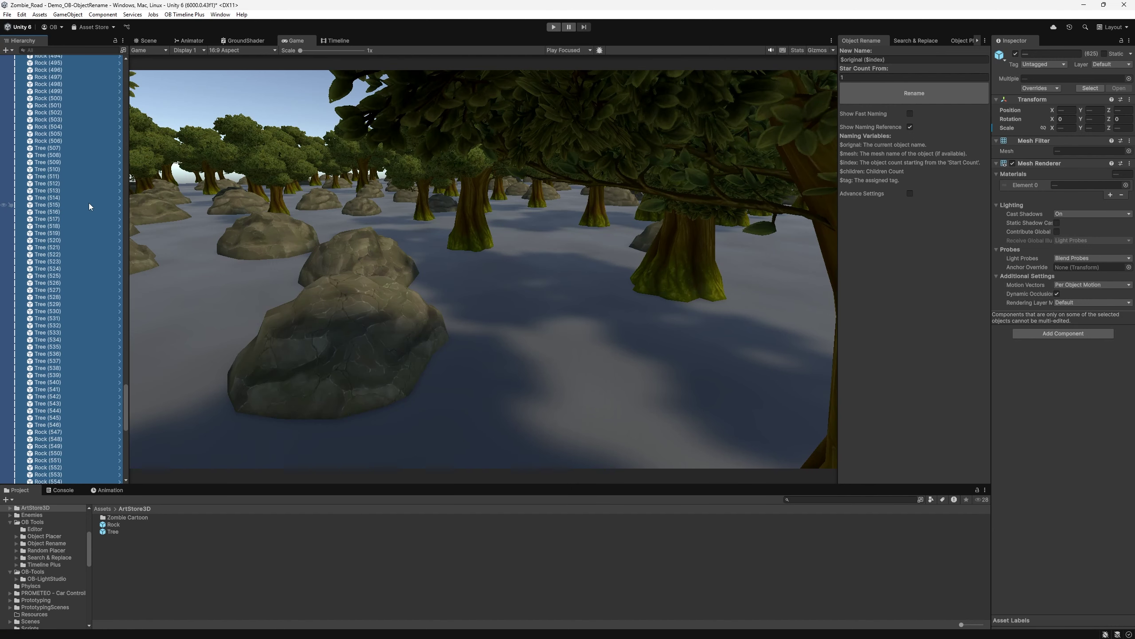
In the Demo_OB-ObjectRename scene, select the first 358 tree and rock objects and rename them with "$original ($index)" counting from 1
scroll(67, 154, "up", 6)
left_click(128, 125)
scroll(74, 145, "up", 12)
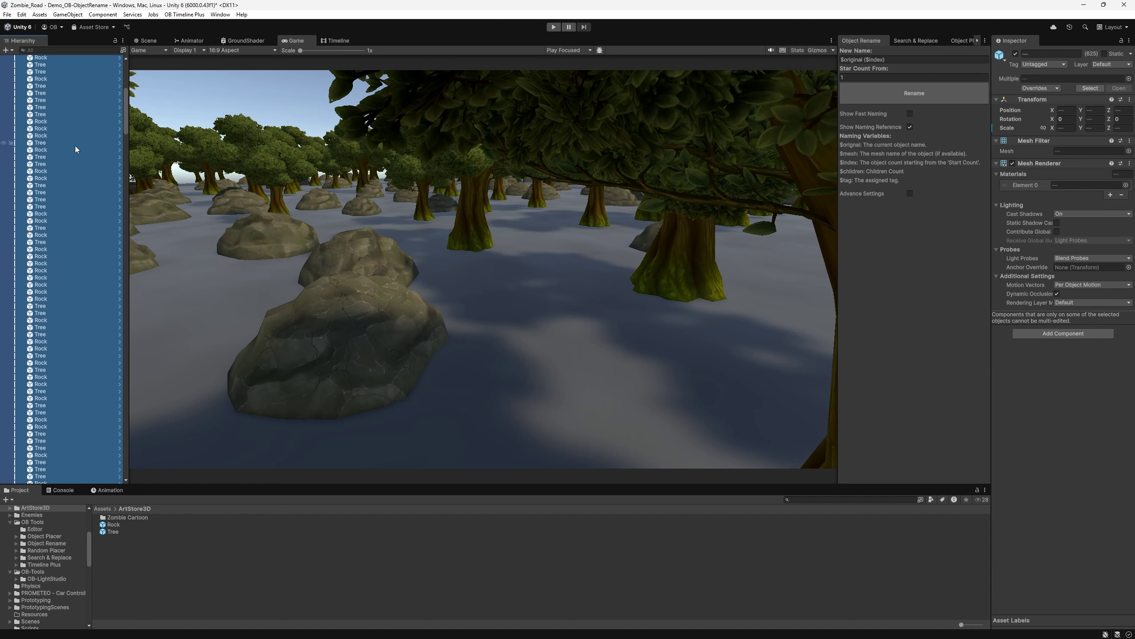
left_click(57, 121)
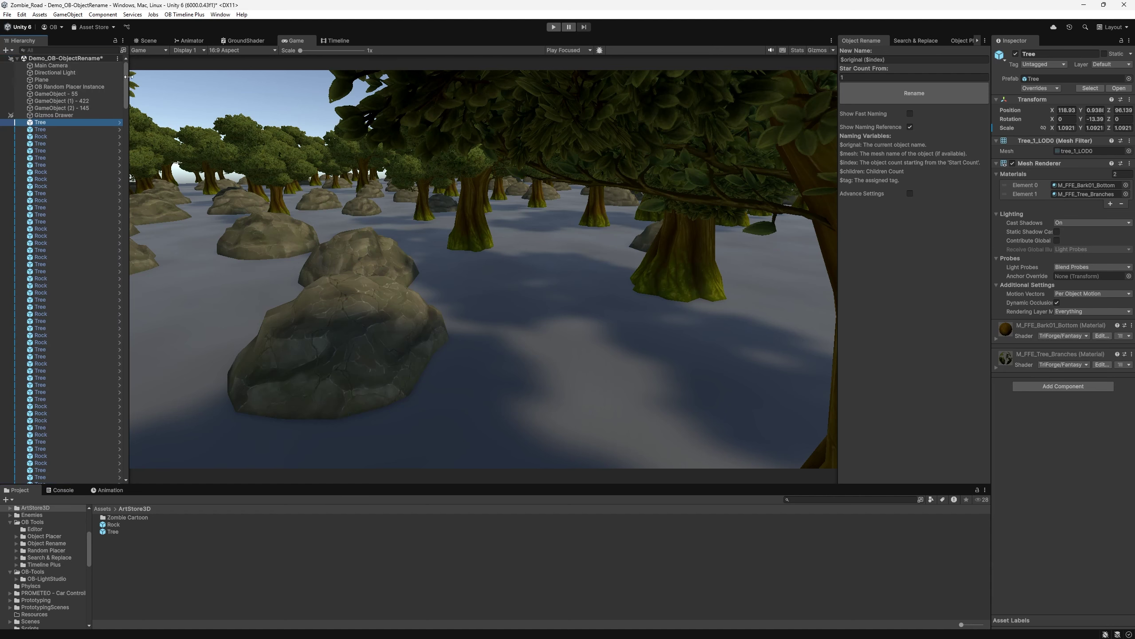
left_click_drag(126, 77, 96, 287)
left_click(45, 229, "shift")
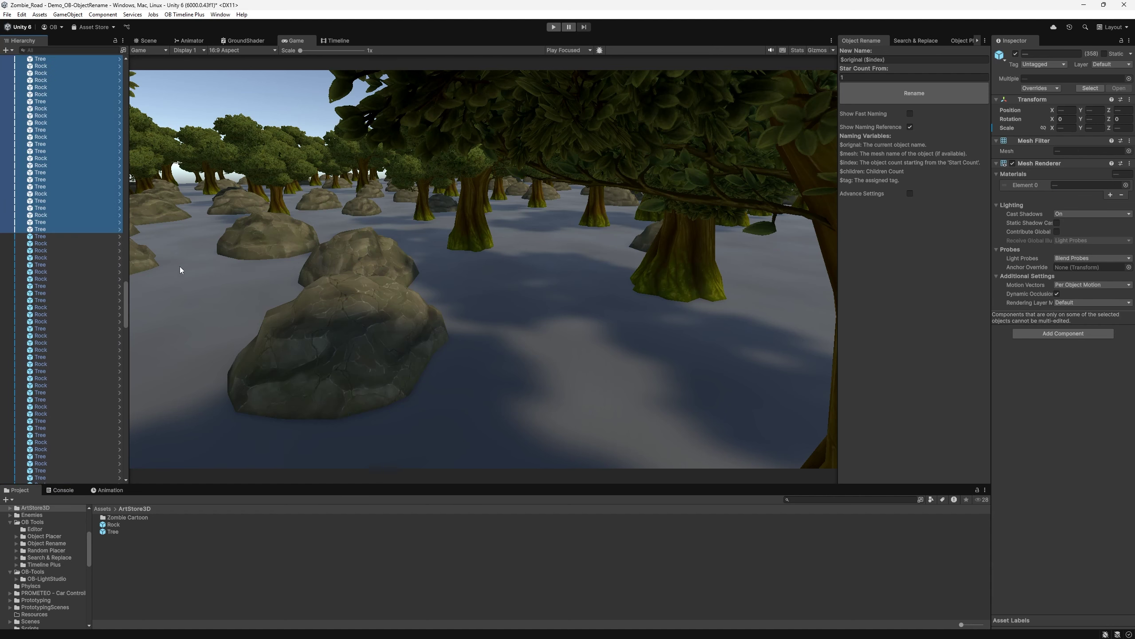
left_click(892, 94)
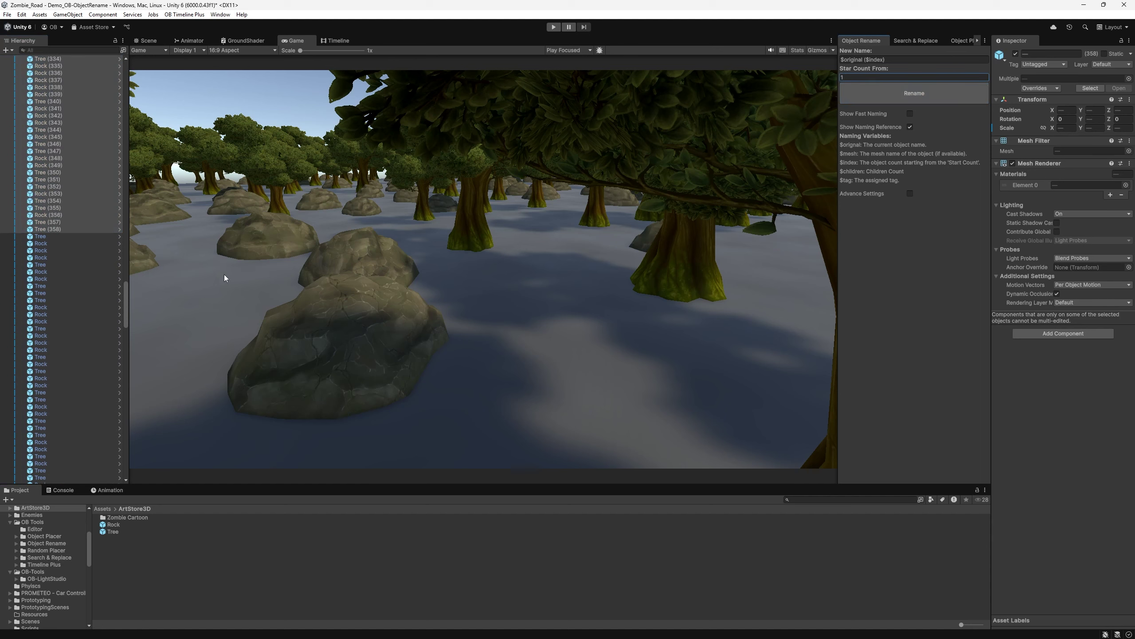
Select all remaining unnumbered objects, from the tree right after Tree (358) to the end of the hierarchy
left_click(47, 238)
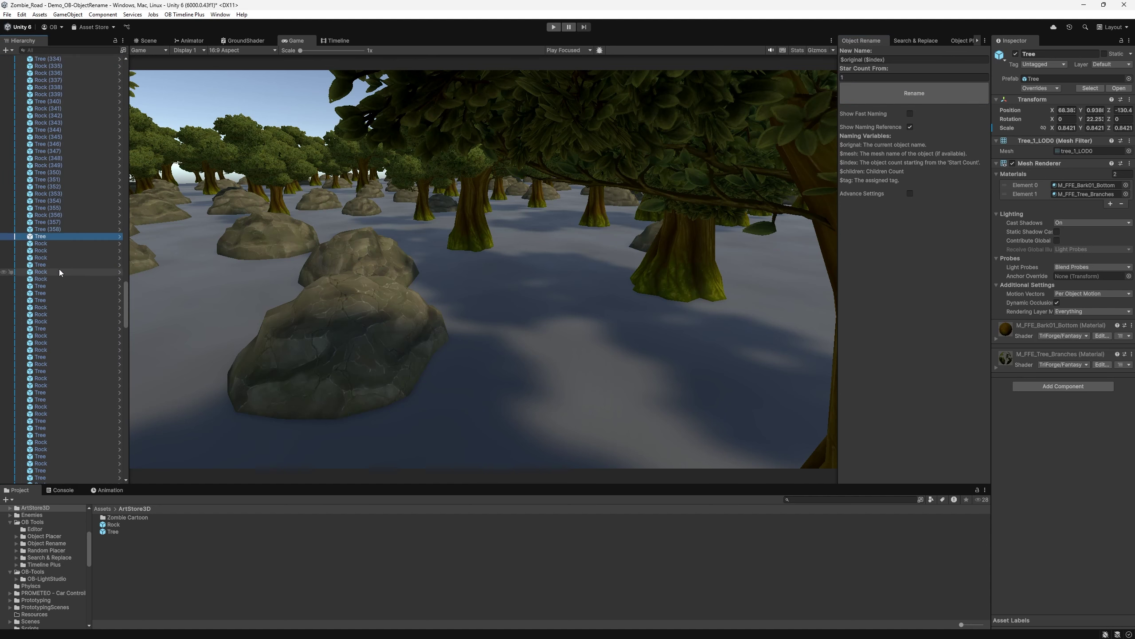
left_click_drag(126, 296, 125, 443)
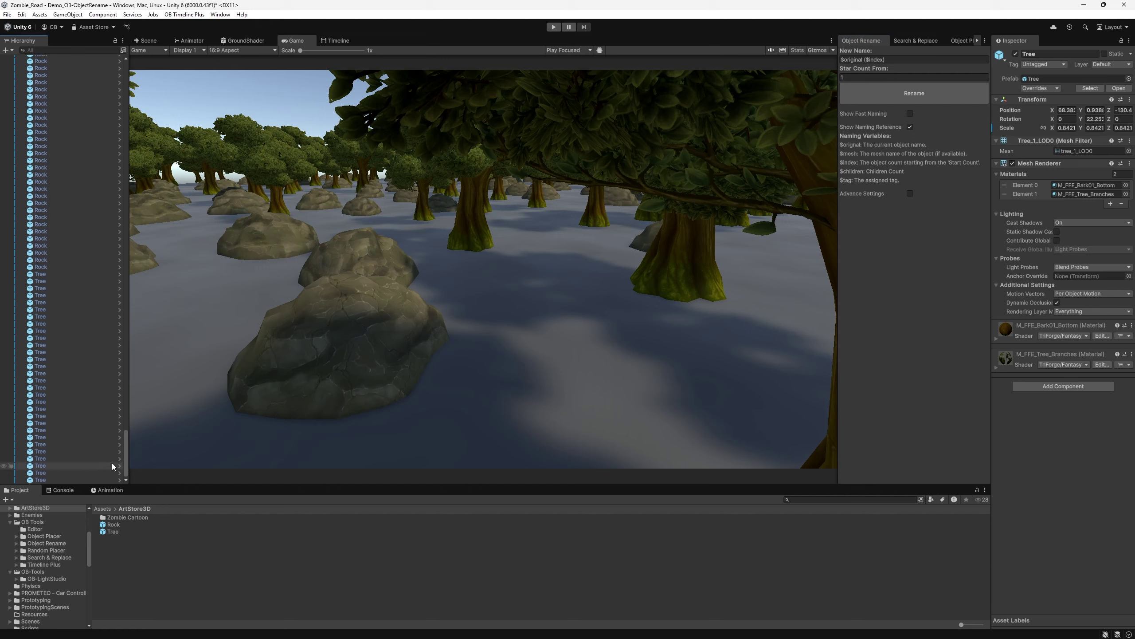
left_click(53, 476, "shift")
scroll(51, 415, "up", 10)
scroll(72, 286, "up", 15)
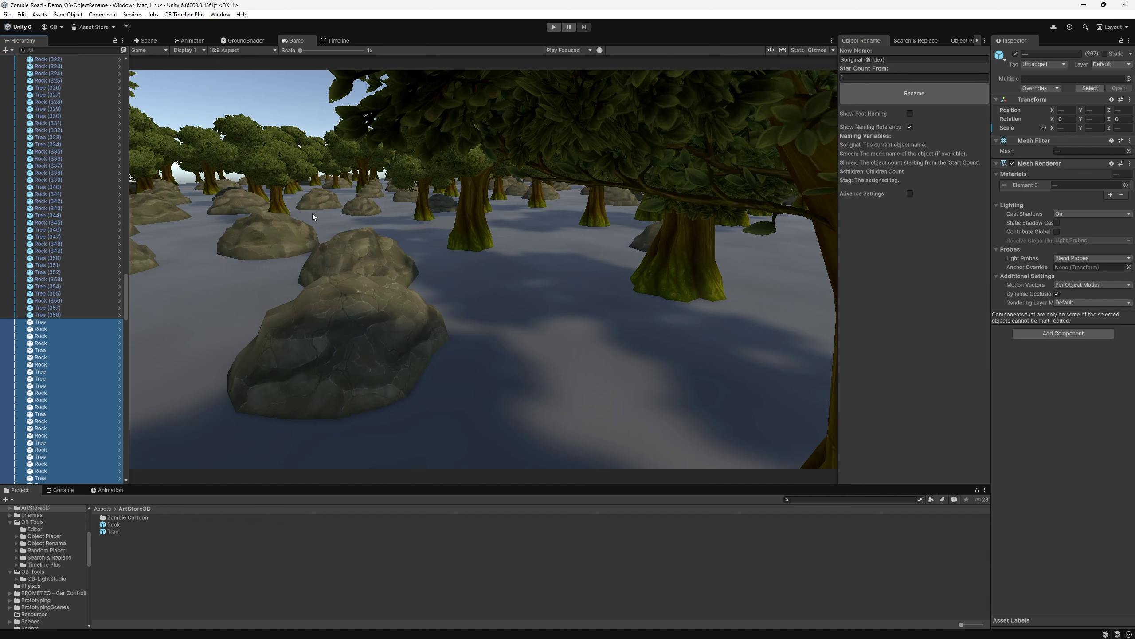
Undo a trial rename of the selected objects counting from 1, and rename them with the count starting from 359
left_click(899, 91)
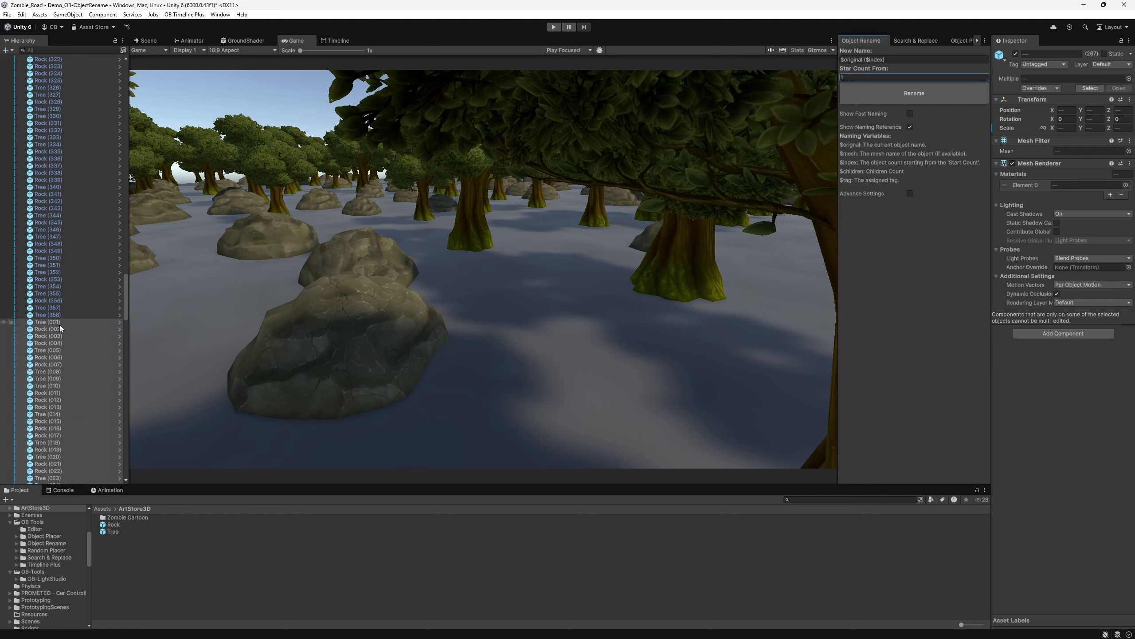
key("ctrl+z")
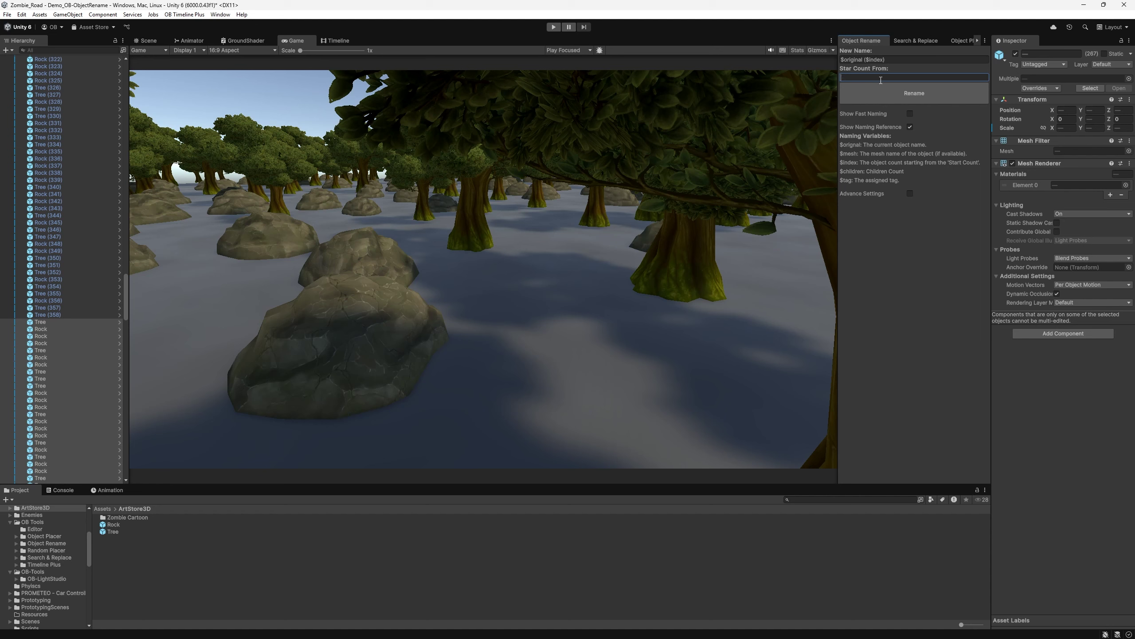
type("359")
left_click(937, 91)
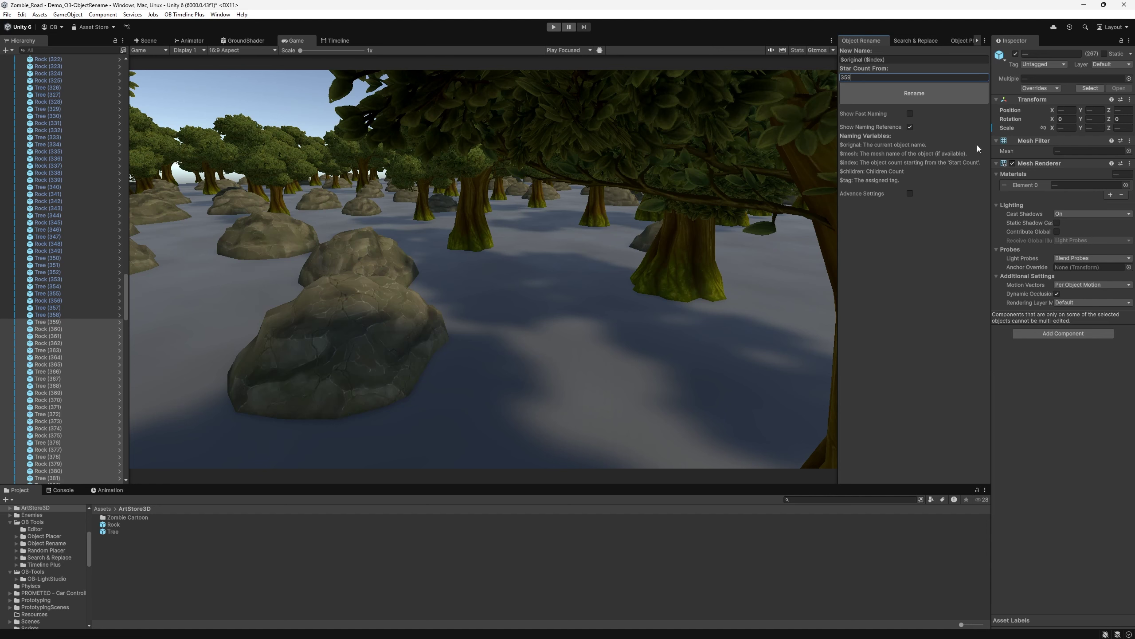
Undo the "$original ($index)" rename of all rocks and trees in the untitled scene
left_click(71, 316)
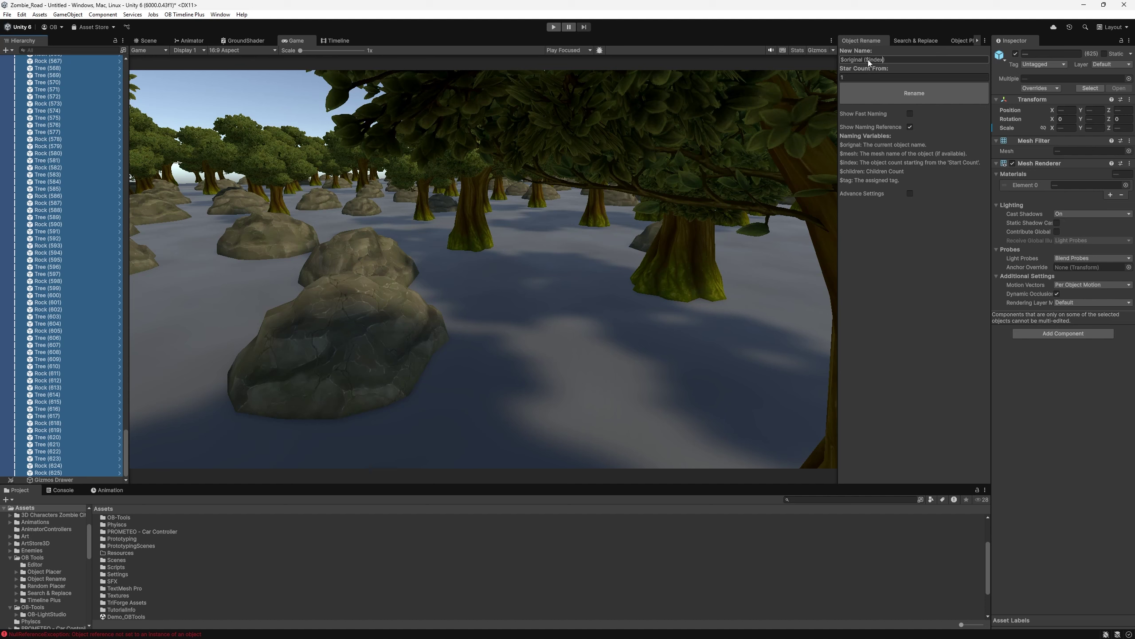
left_click(645, 165)
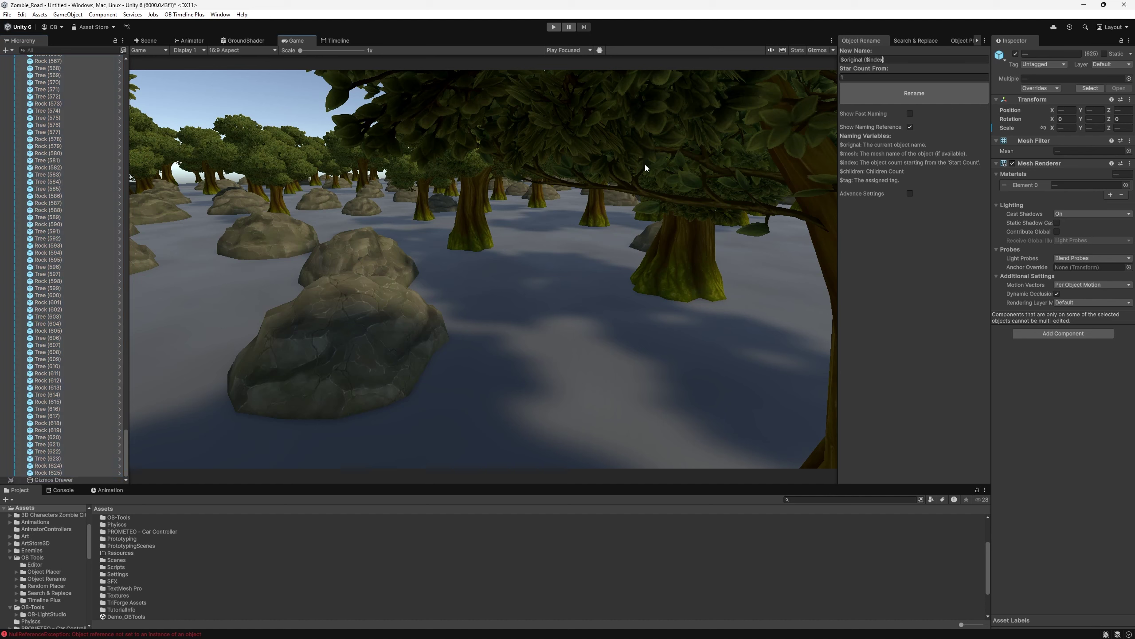
key("ctrl+z")
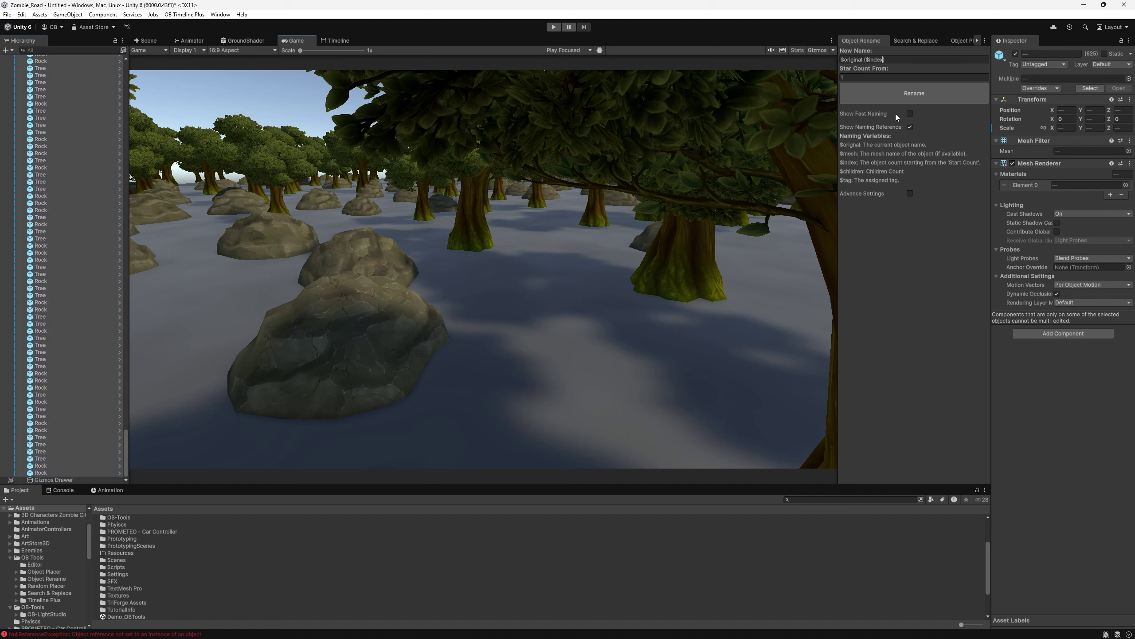
Turn on Show Fast Naming and reset the new name pattern
left_click(909, 113)
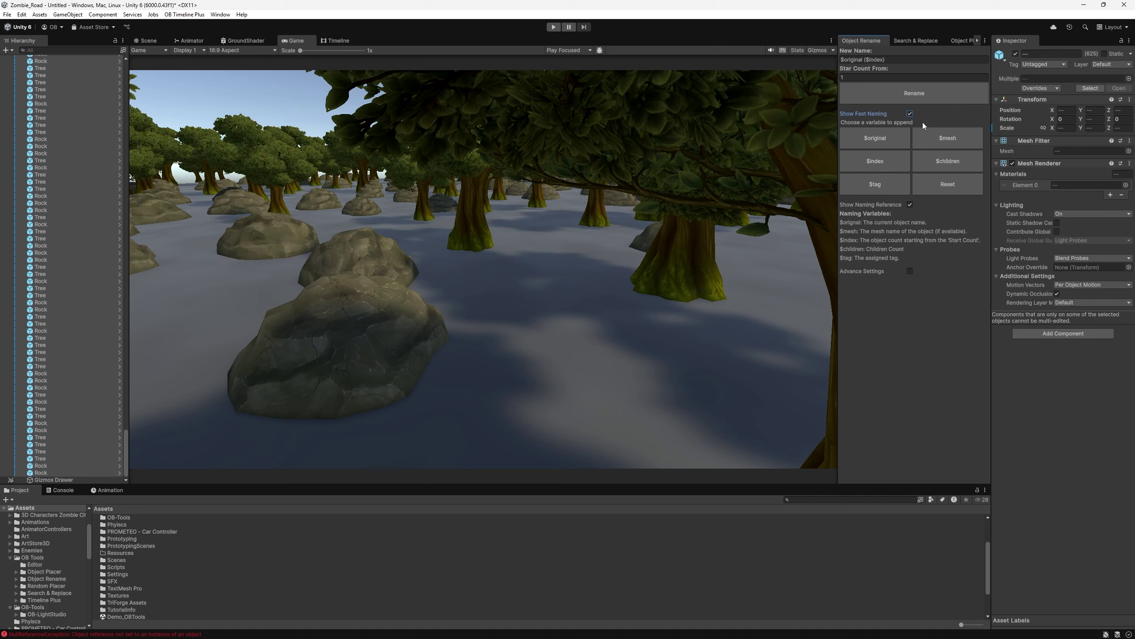
left_click(962, 187)
Try renaming all selected objects with the pattern "$original_$index", and undo the rename
left_click(894, 61)
left_click(910, 96)
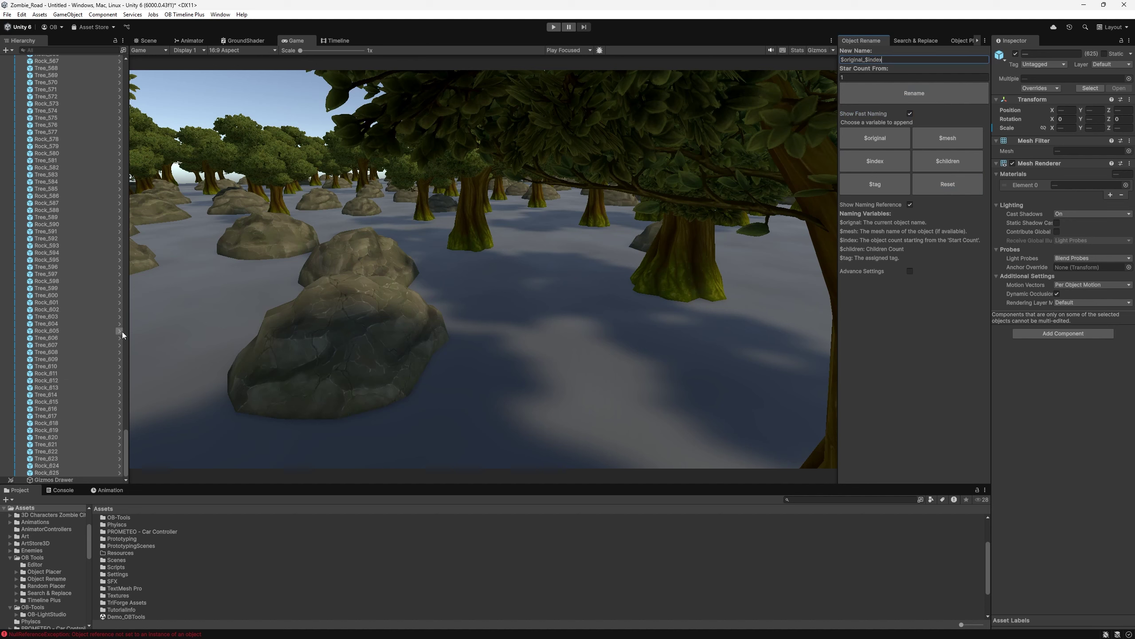
key("ctrl+z")
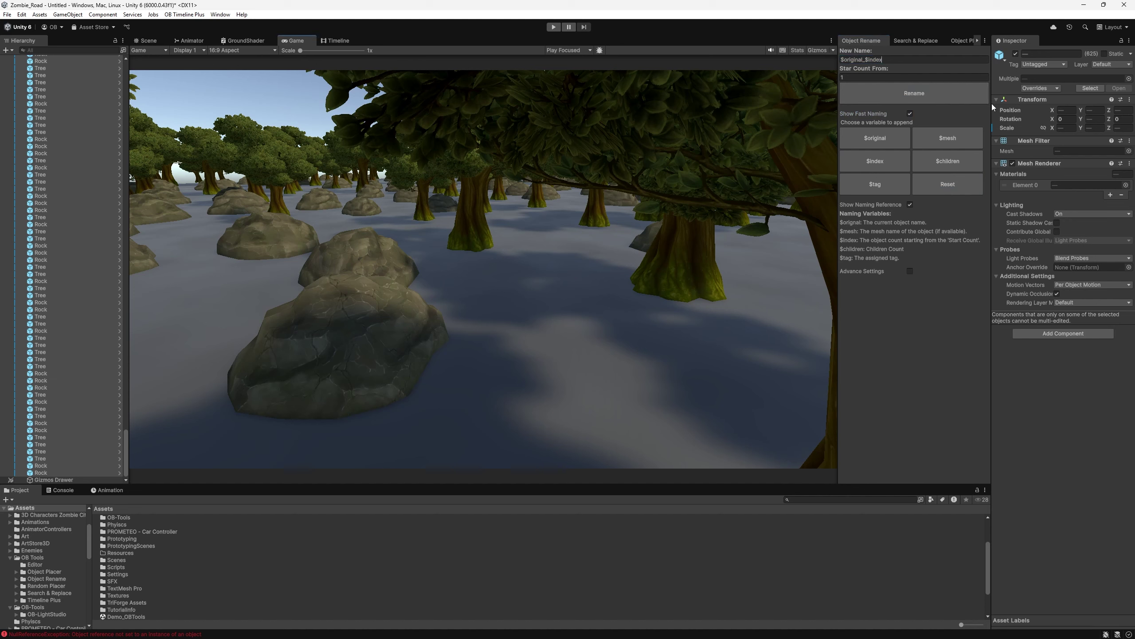
Clear the new name pattern, rename all selected rocks and trees to "Object", and inspect one tree and one rock
left_click(885, 60)
key("BackSpace")
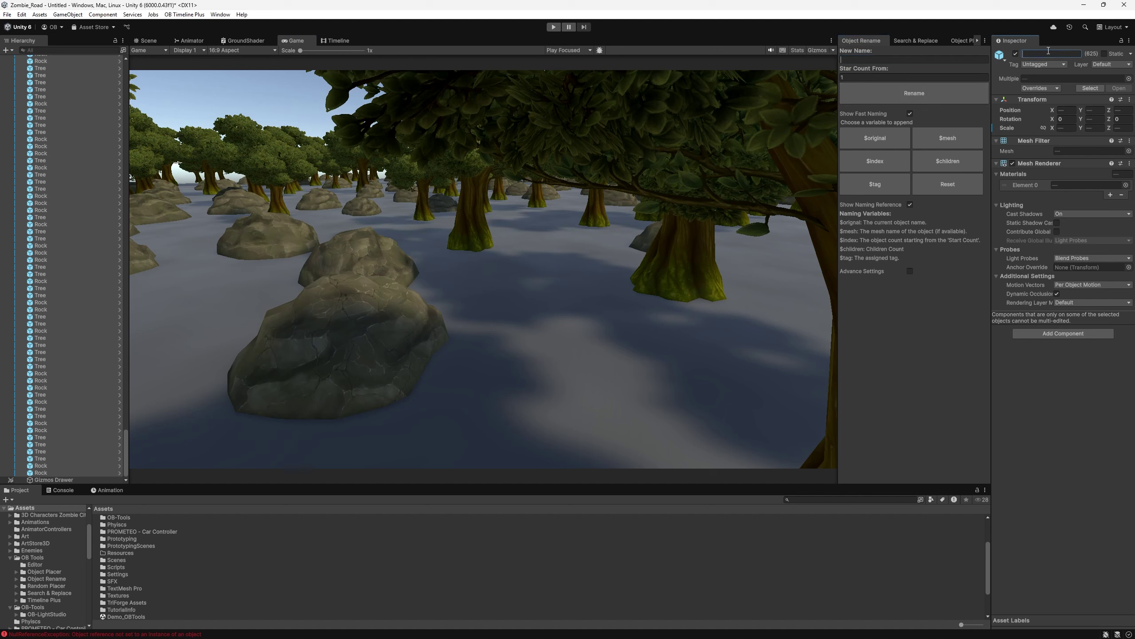
type("bject")
key("Return")
scroll(91, 246, "up", 10)
scroll(89, 248, "up", 15)
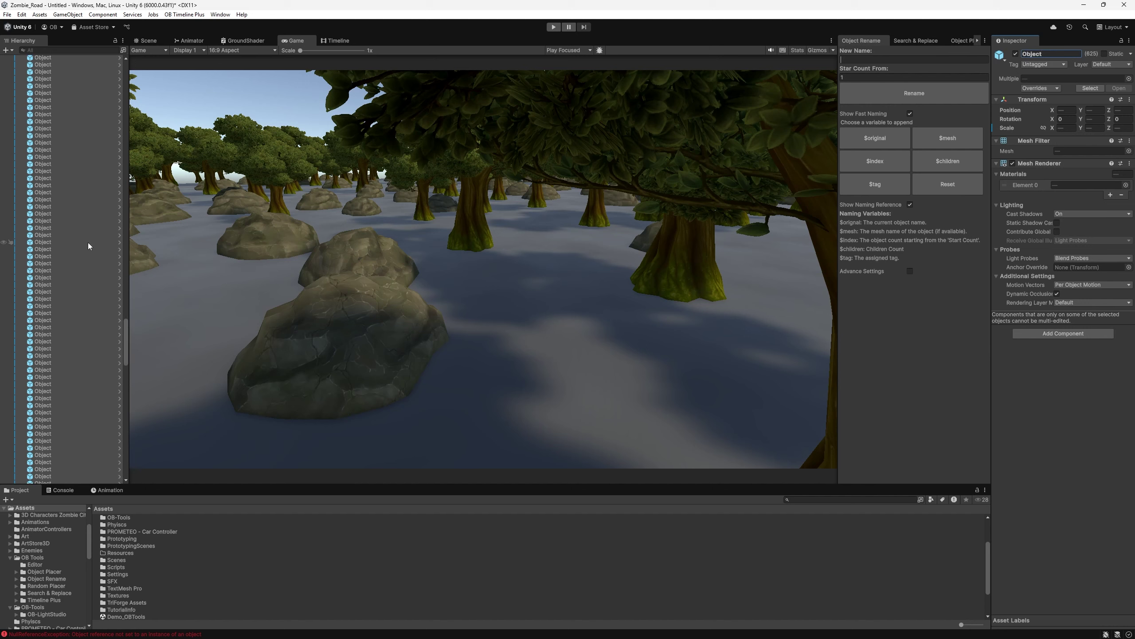
scroll(73, 267, "up", 15)
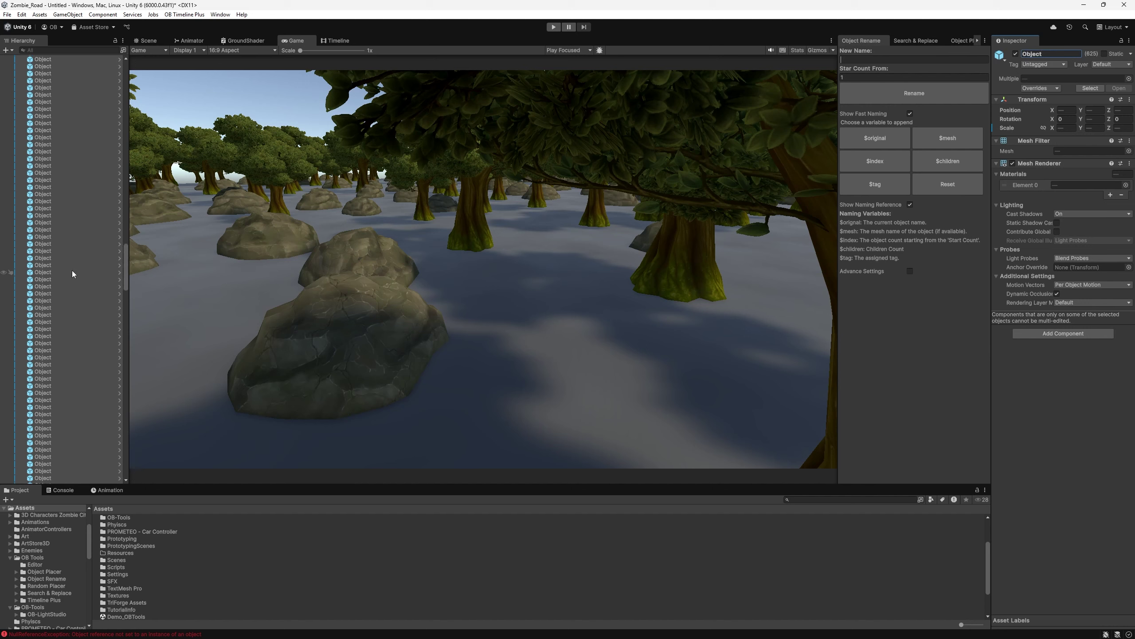
left_click(41, 155)
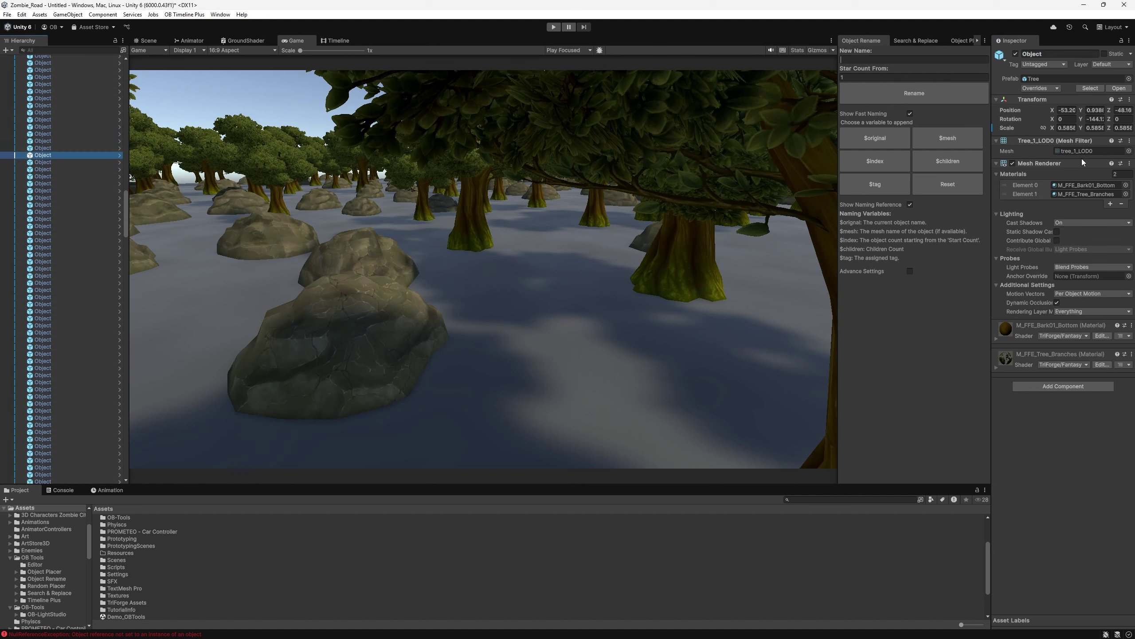
left_click(83, 163)
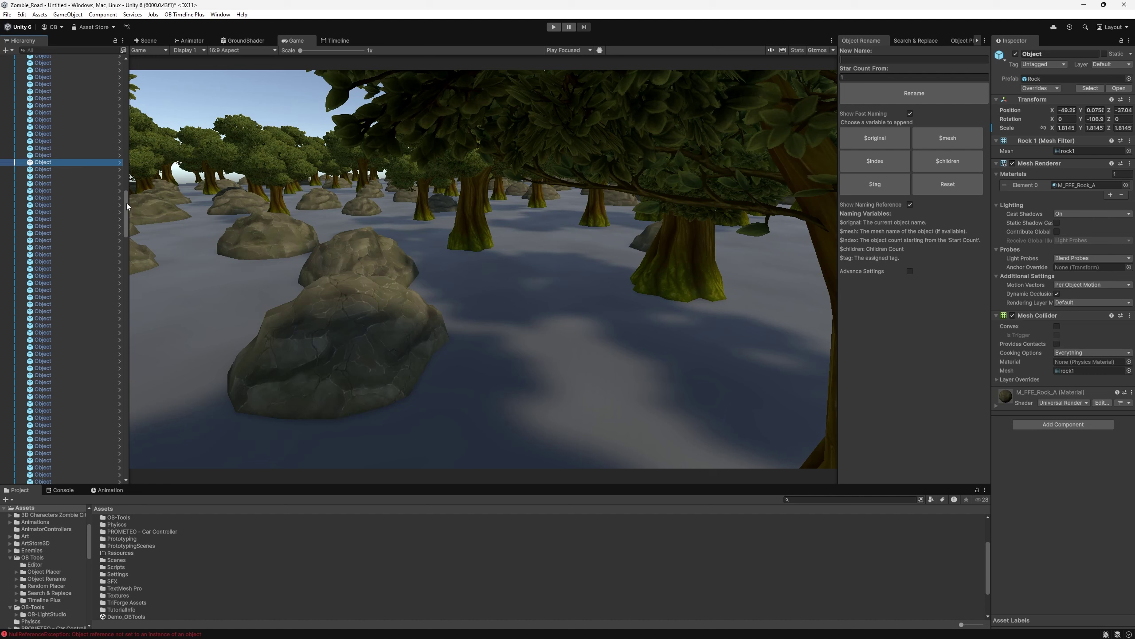
Select all objects named "Object" and rename them with the pattern "$mesh ($index)"
scroll(115, 134, "up", 10)
scroll(96, 94, "up", 3)
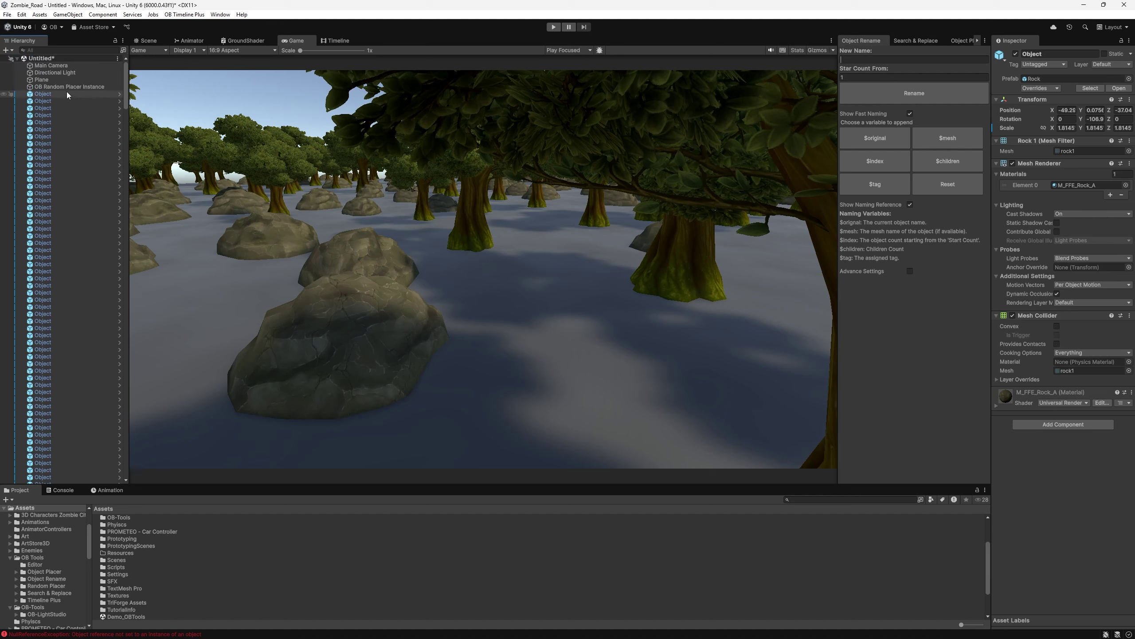
left_click(69, 95)
left_click_drag(127, 78, 126, 456)
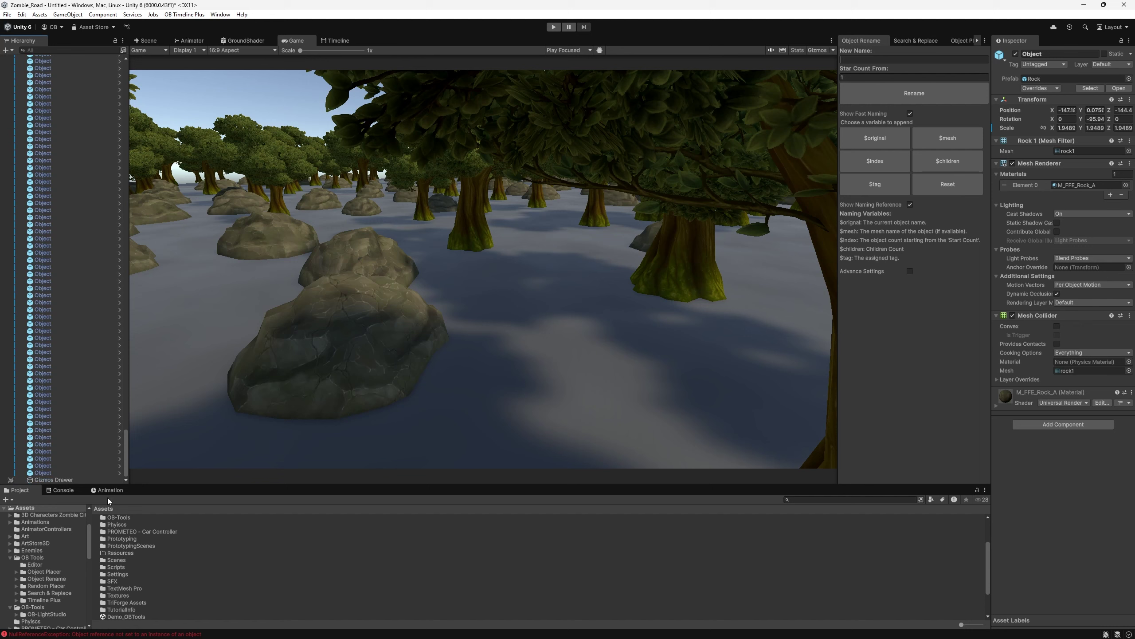
left_click(79, 473, "shift")
left_click(870, 59)
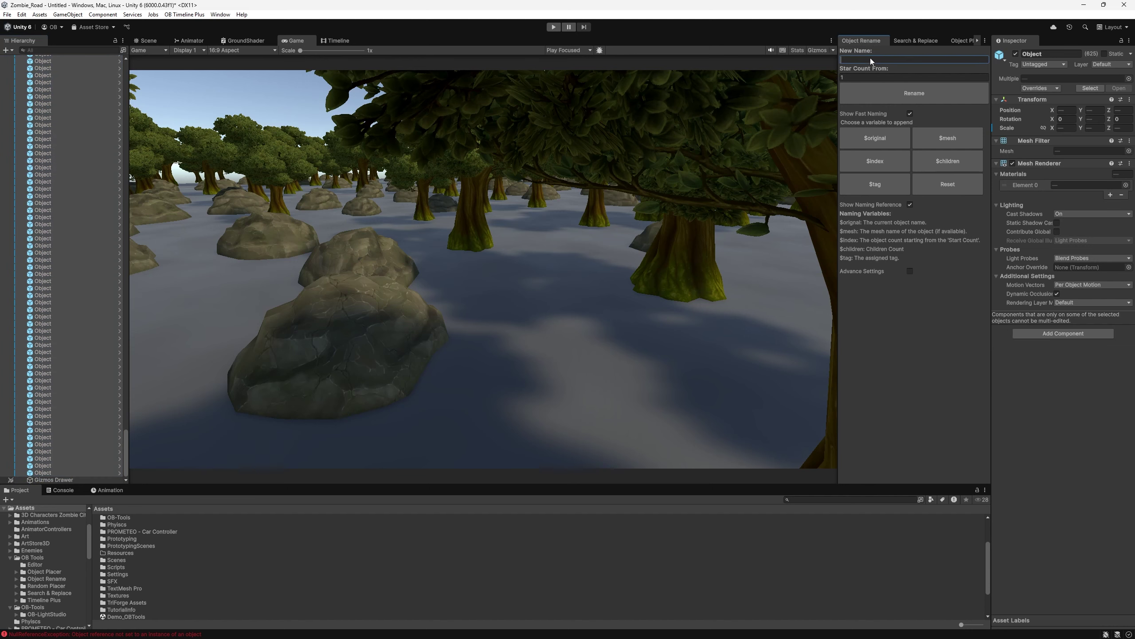
left_click(948, 134)
type("($index")
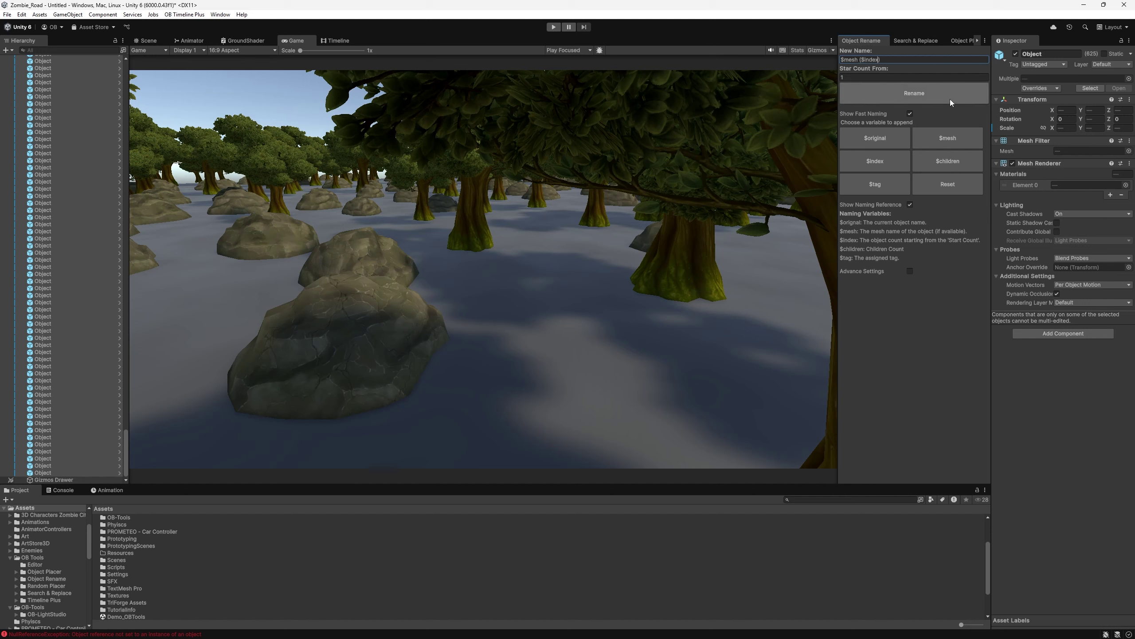
left_click(951, 101)
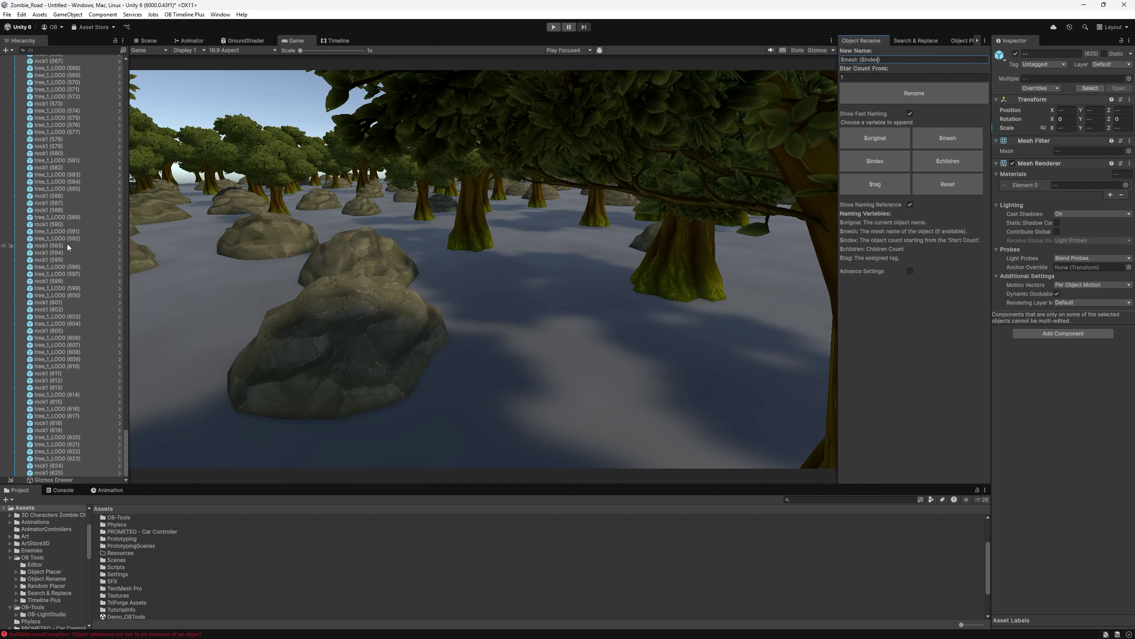
Inspect one renamed rock, and undo both the mesh-based rename and the "Object" rename of all rocks and trees
scroll(58, 206, "up", 1)
left_click(49, 166)
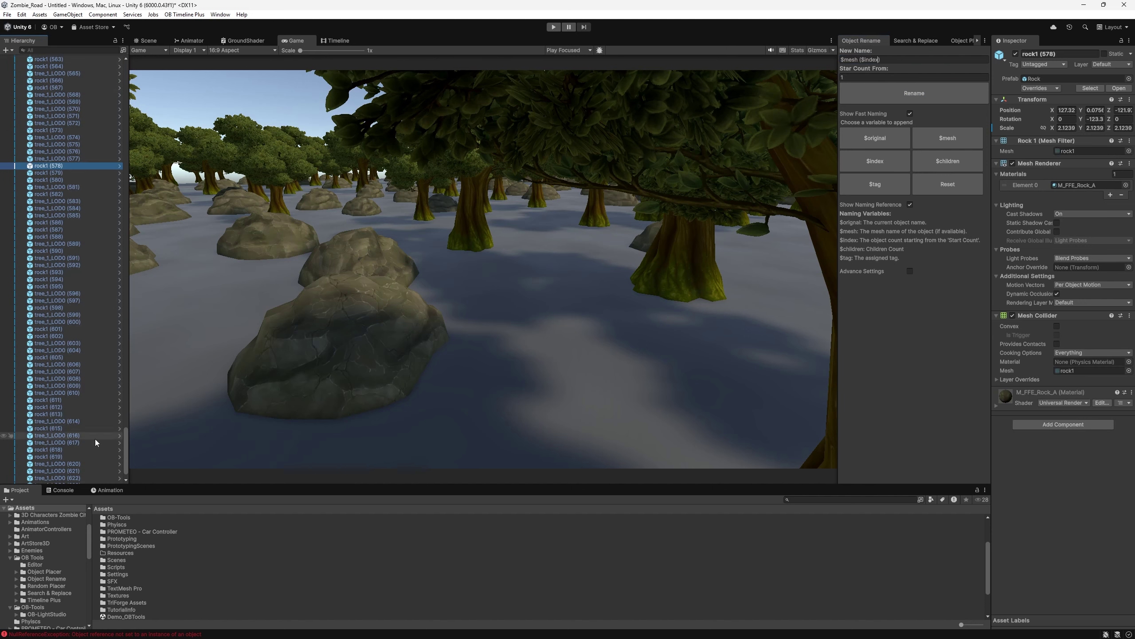
key("ctrl+z")
key("ctrl+z")
scroll(69, 268, "up", 20)
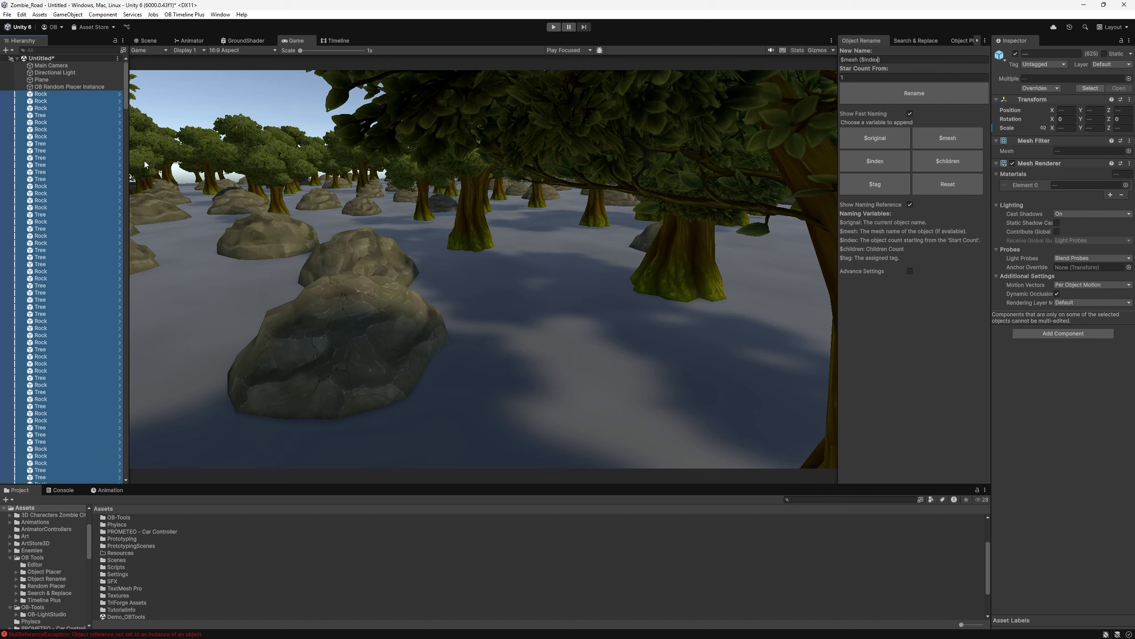
Create three empty GameObjects in the scene
left_click(43, 95)
key("ctrl+shift+n")
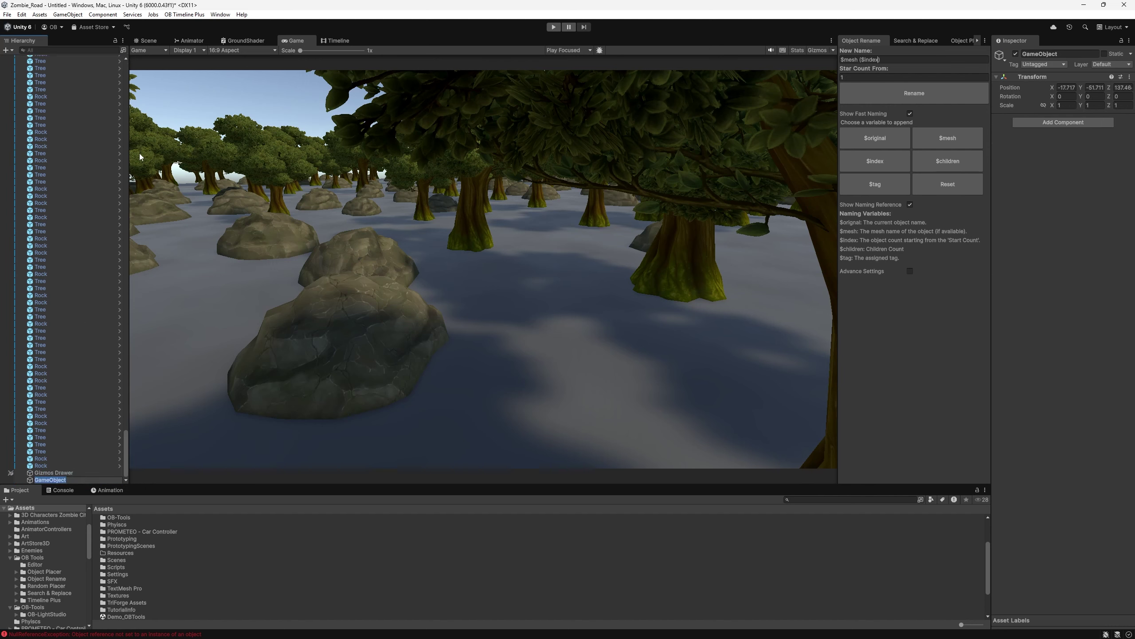
key("ctrl+shift+n")
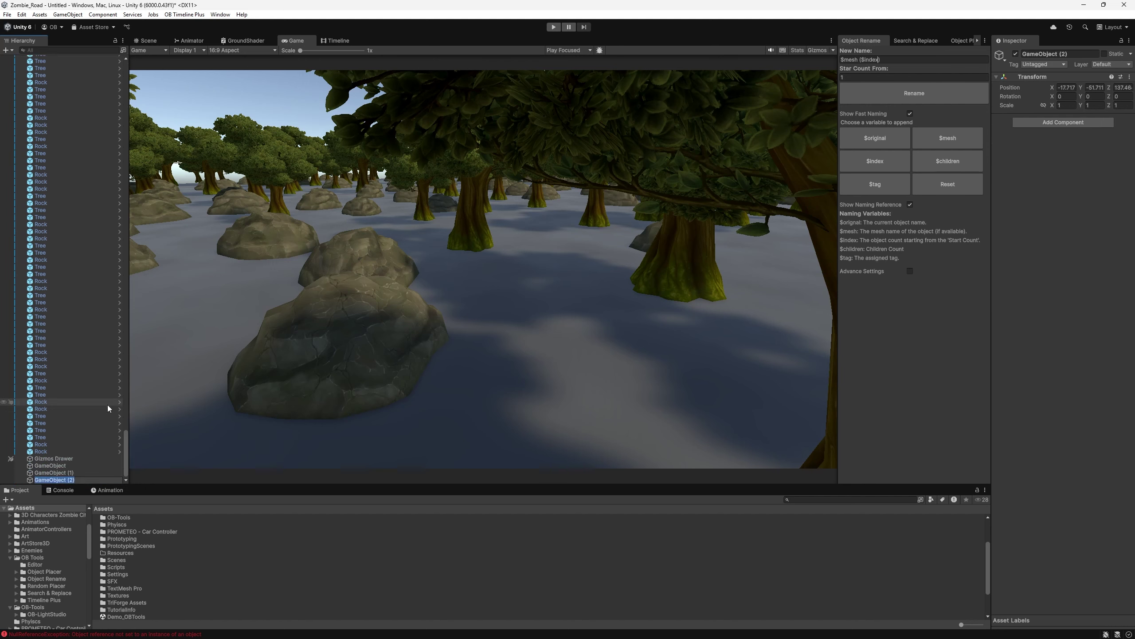
Parent the rocks and trees under the three empty GameObjects, leaving only the first three rocks at the scene's root level
left_click(87, 451)
left_click(62, 69, "shift")
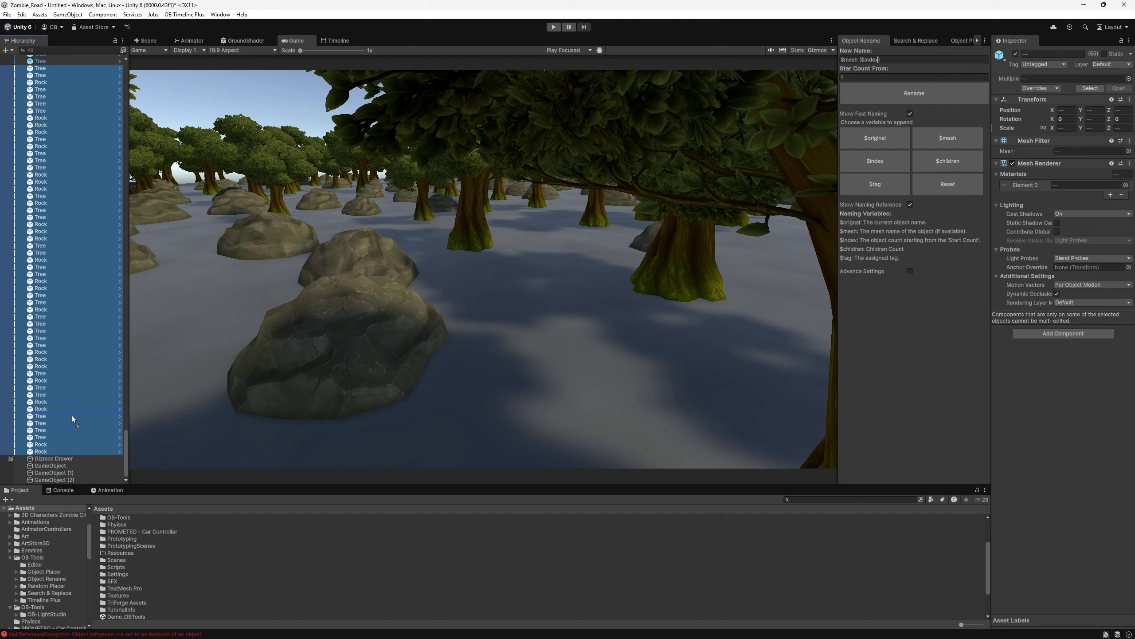
left_click_drag(74, 419, 55, 467)
left_click(23, 102)
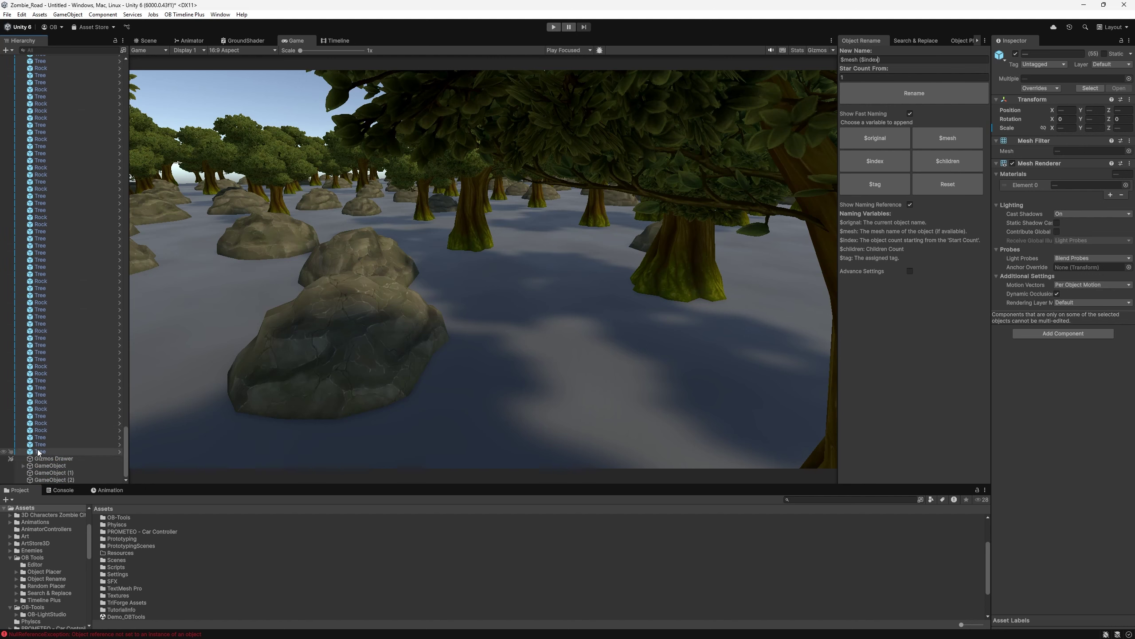
left_click(38, 450)
left_click_drag(126, 451, 126, 134)
left_click(113, 184, "shift")
scroll(68, 409, "down", 3)
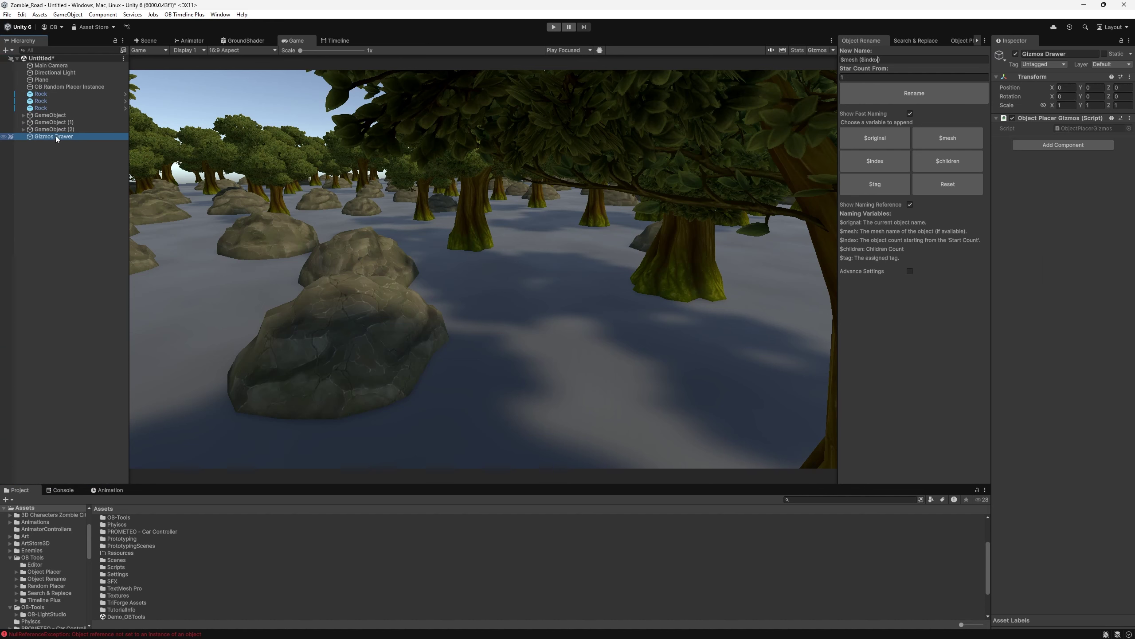
Rename the three root-level rocks and the three GameObjects with the pattern "$original - $children"
left_click(54, 129)
left_click(41, 94, "shift")
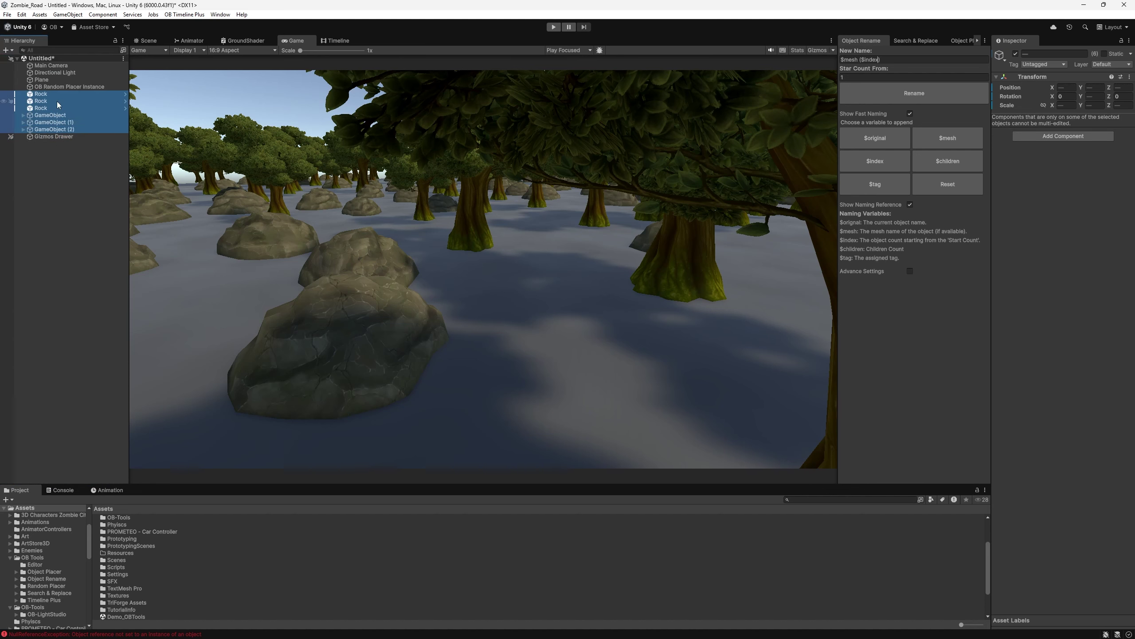
left_click(894, 59)
left_click(885, 145)
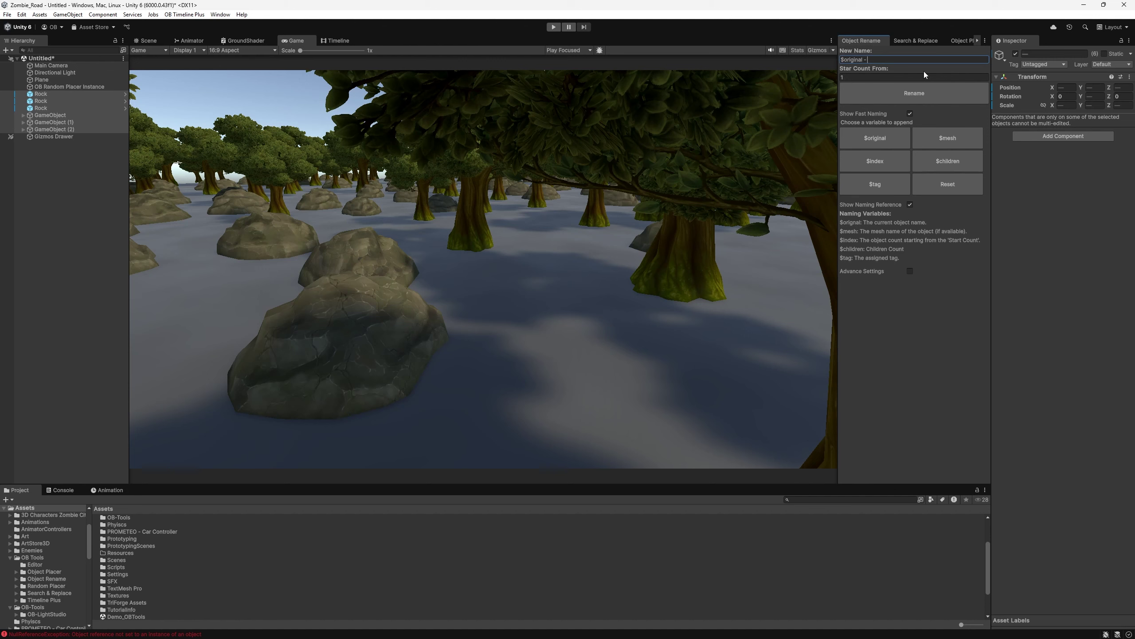
left_click(949, 160)
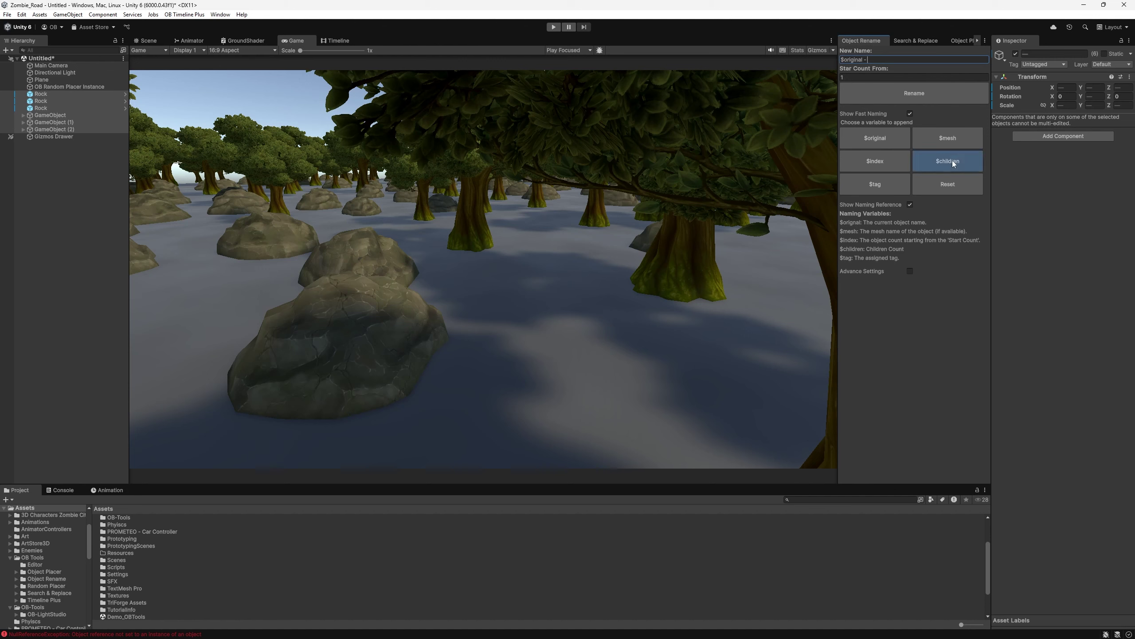
left_click(899, 96)
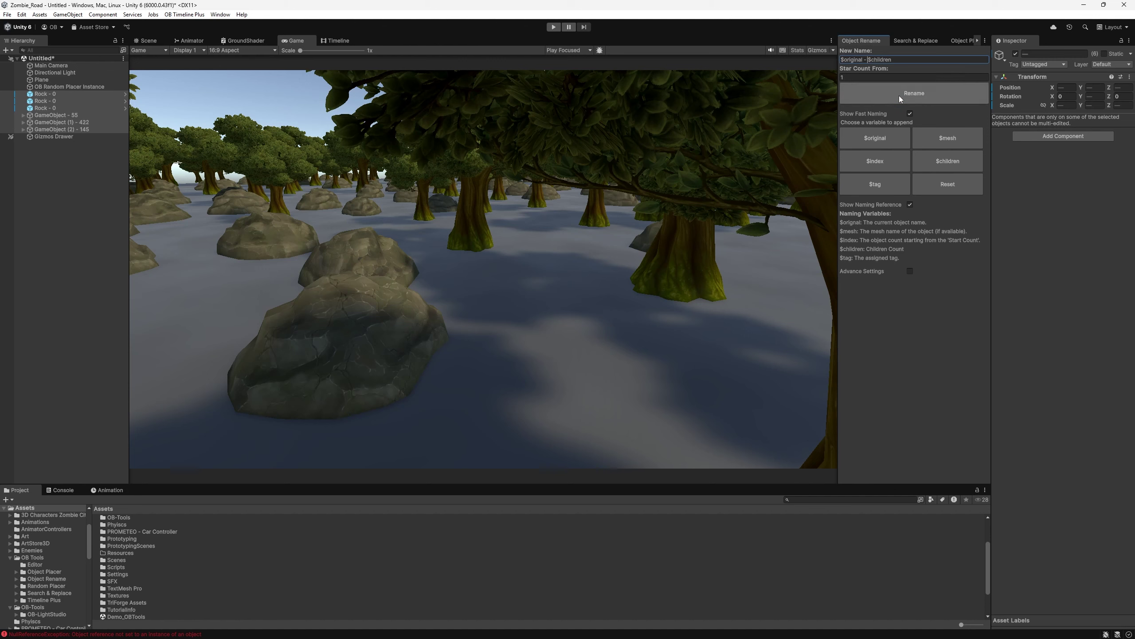
Examine the new names of the three rocks and three parent GameObjects against their child counts
left_click(60, 95)
key("Down")
key("Down")
key("Up")
key("Up")
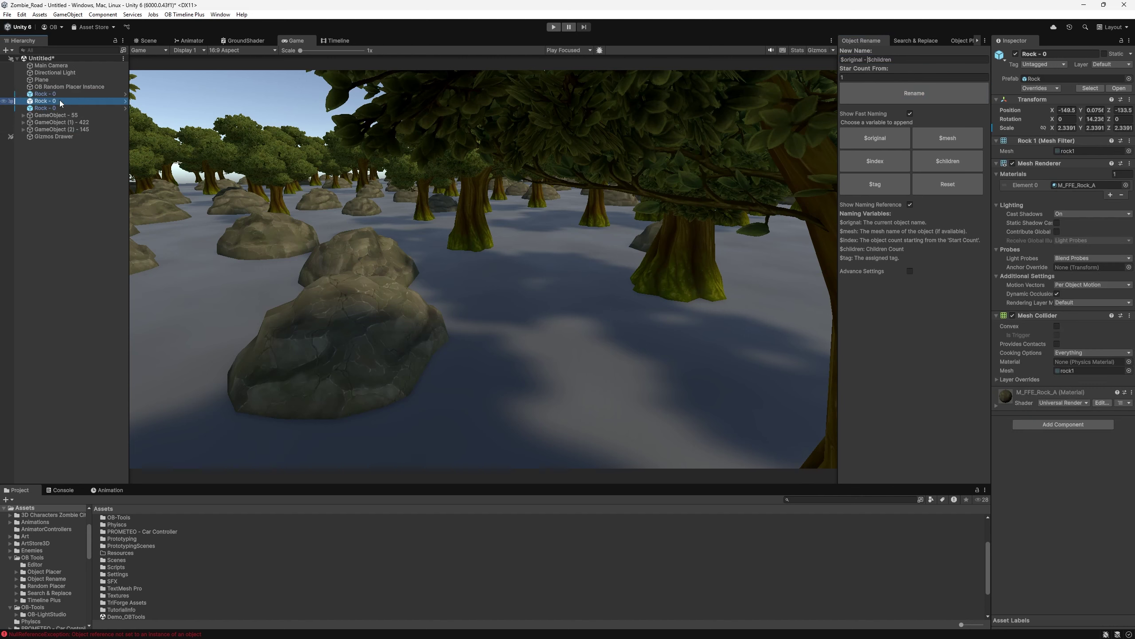
key("Down")
key("Down")
key("Down")
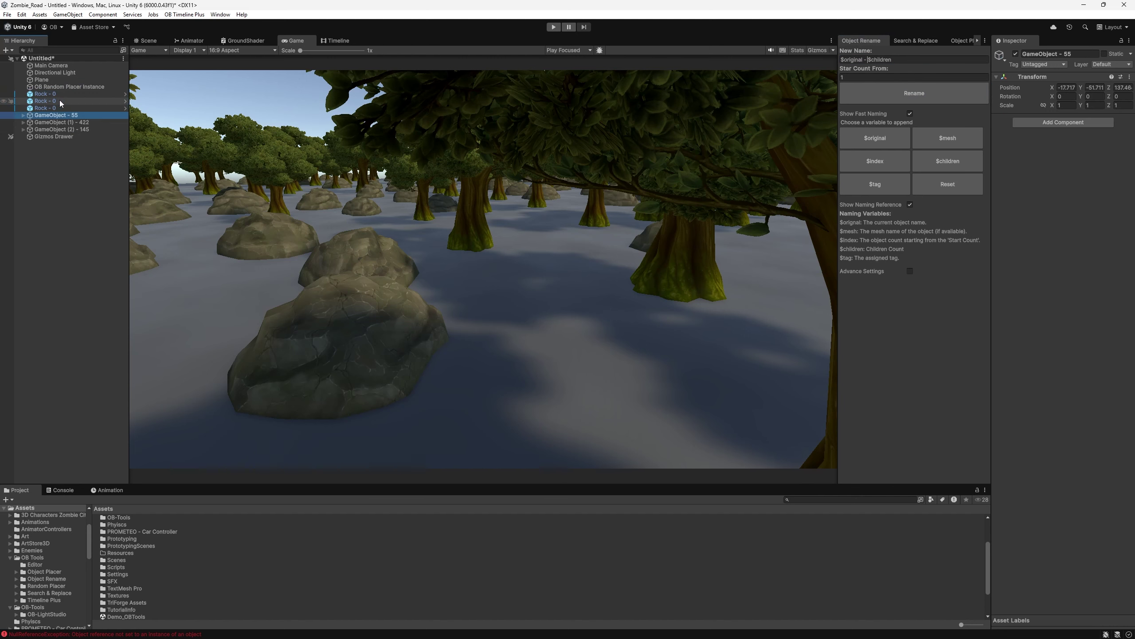
key("shift+Down")
key("shift+Down")
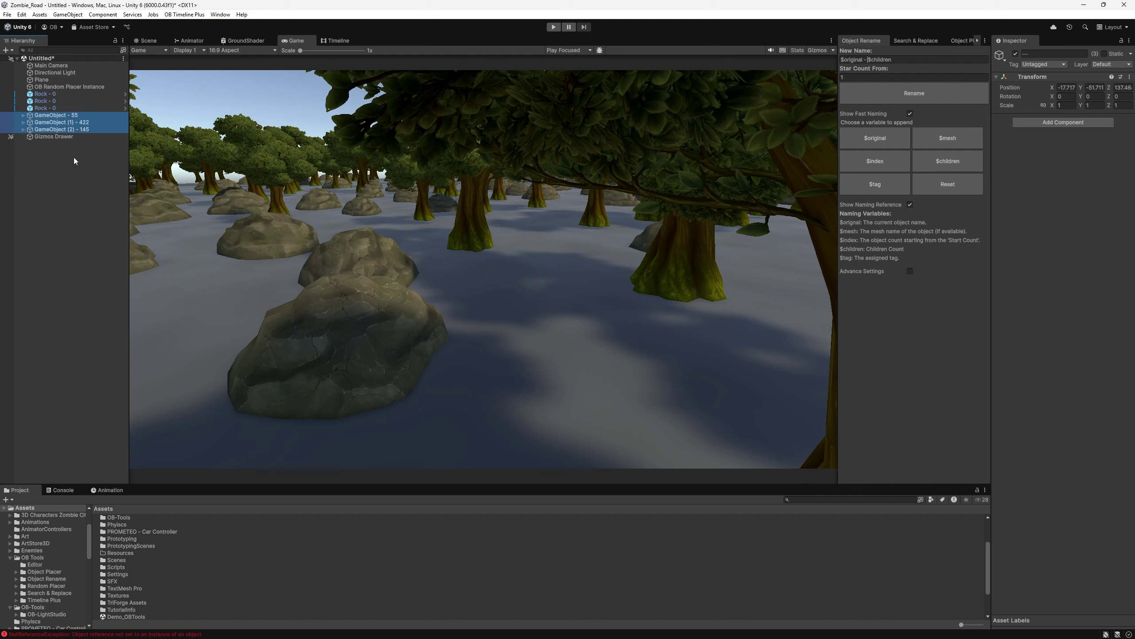
Create an empty GameObject, try renaming it with the pattern "$mesh Test", and undo the rename
left_click(60, 172)
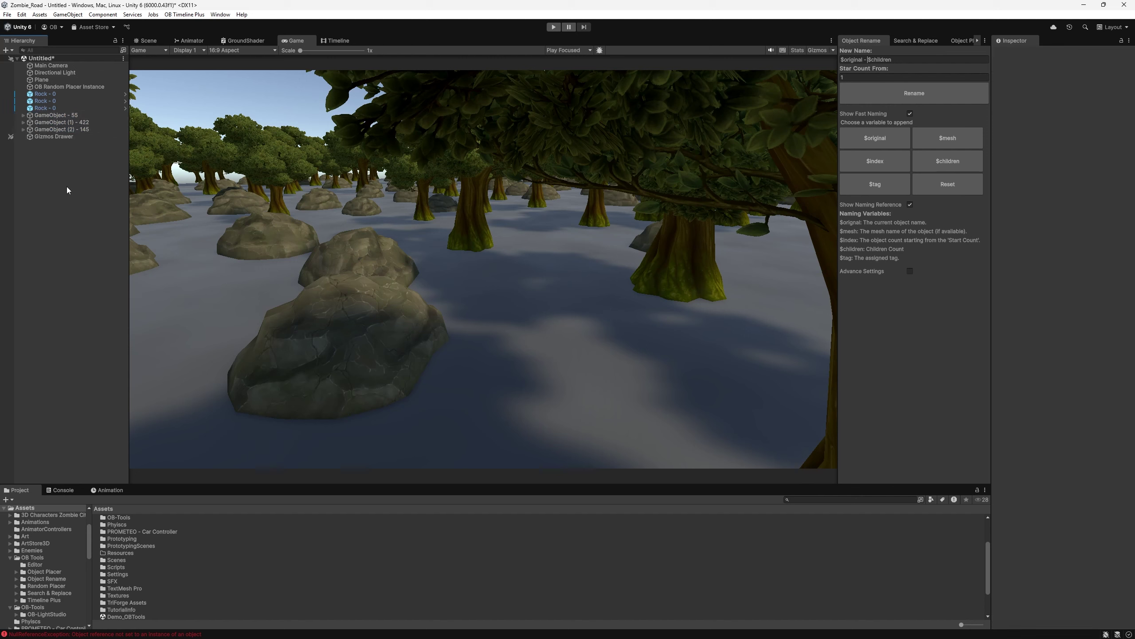
key("ctrl+shift+n")
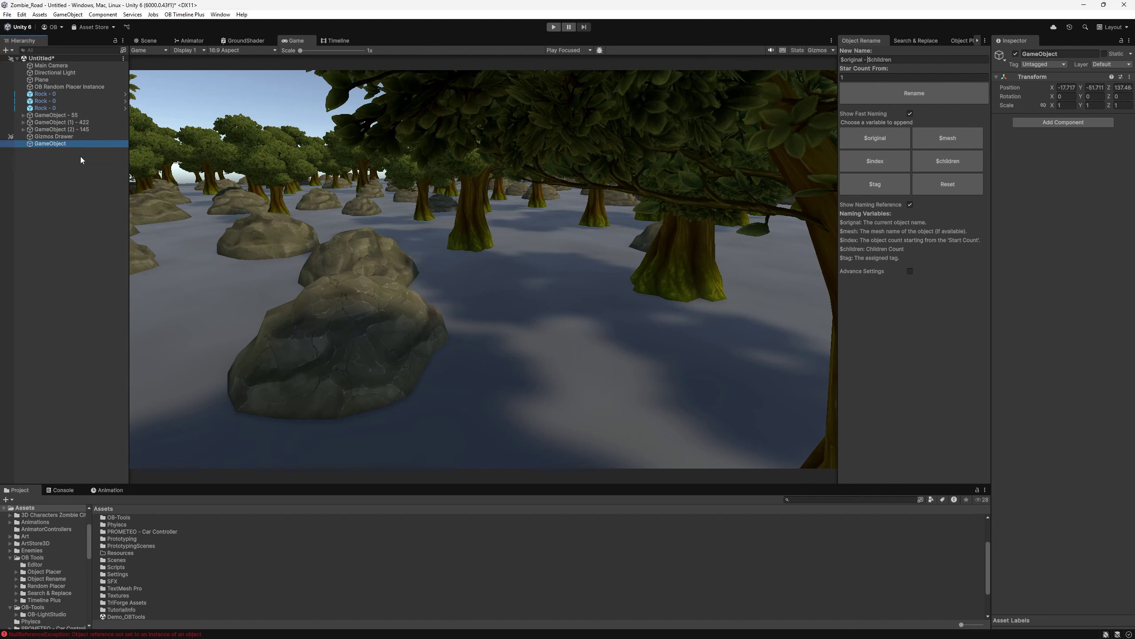
left_click(904, 60)
key("BackSpace")
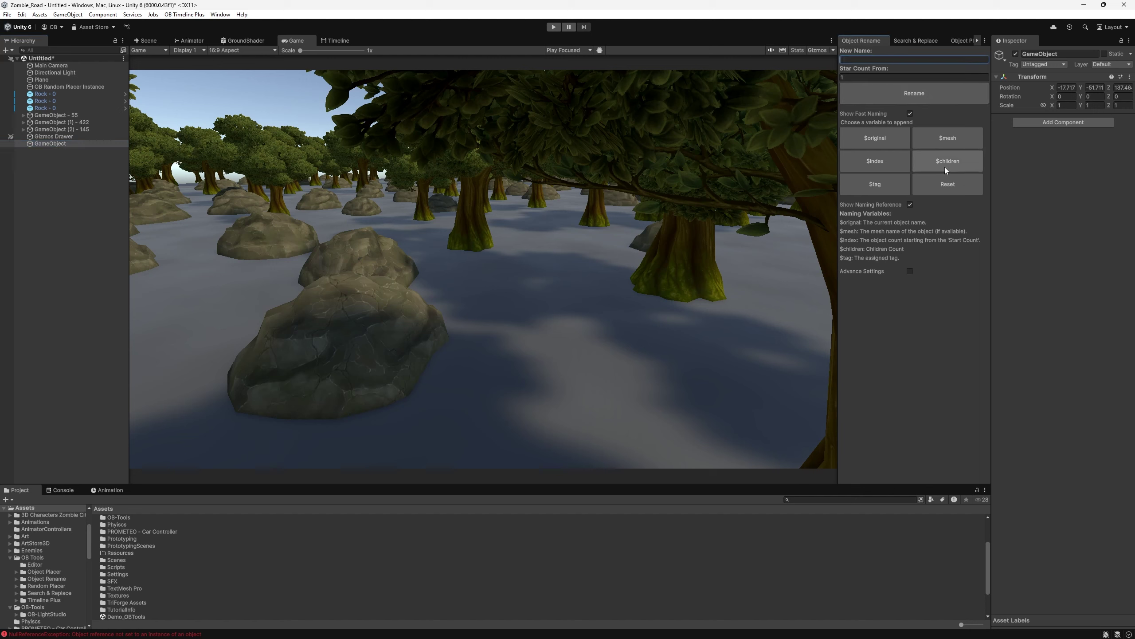
left_click(944, 142)
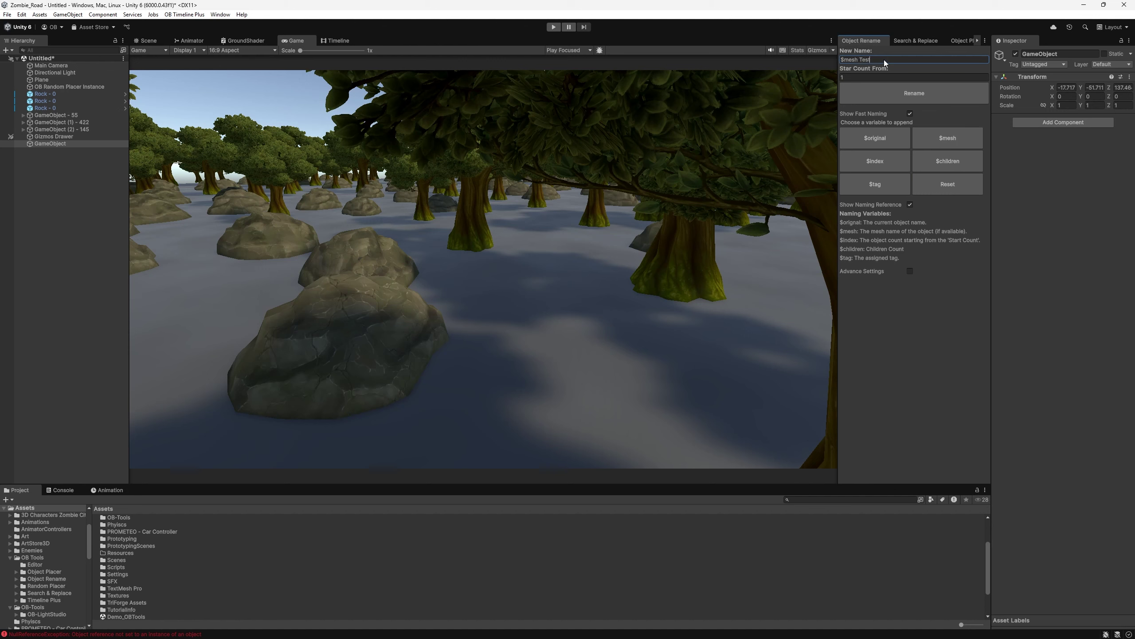
left_click(890, 95)
key("ctrl+z")
Turn on Advance Settings, try renaming the empty GameObject with the mesh fallback name "NoMesh", and undo the rename
left_click(910, 271)
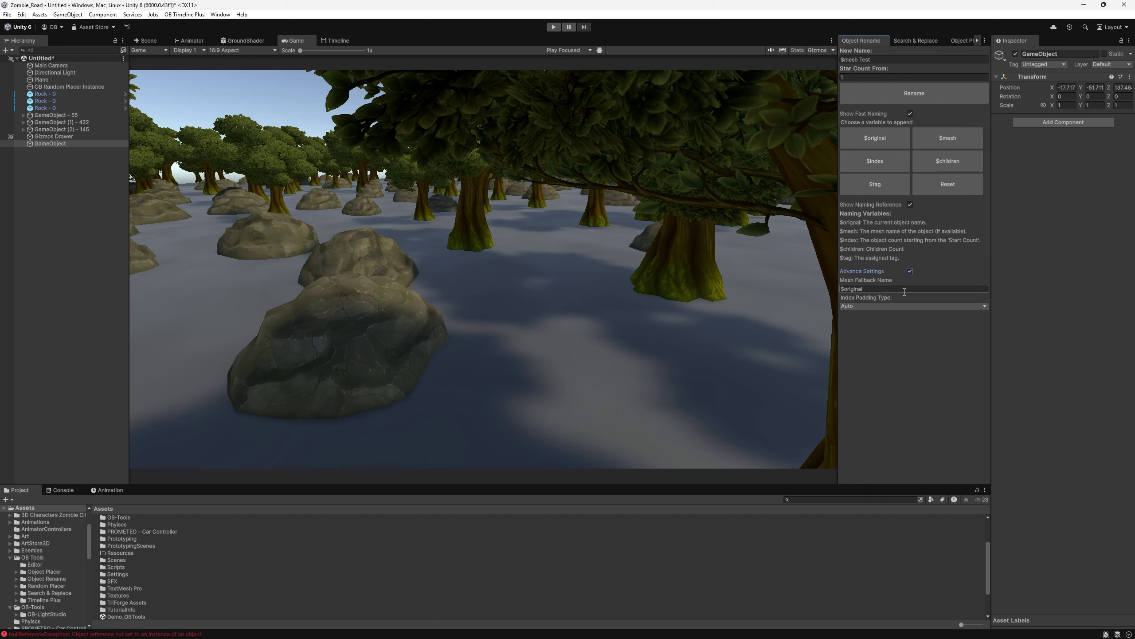
left_click(867, 288)
left_click(897, 287)
left_click(883, 287)
left_click_drag(896, 286, 733, 283)
type("NoMesh")
left_click(899, 96)
key("ctrl+z")
Set the mesh fallback name back to "$original", try renaming the empty GameObject with it, and undo the rename
left_click(868, 288)
type("$original")
left_click(903, 94)
left_click_drag(888, 289, 682, 286)
key("ctrl+z")
Move the three root-level rocks to the end of the hierarchy, below the new empty GameObject
left_click(58, 103)
left_click(57, 96)
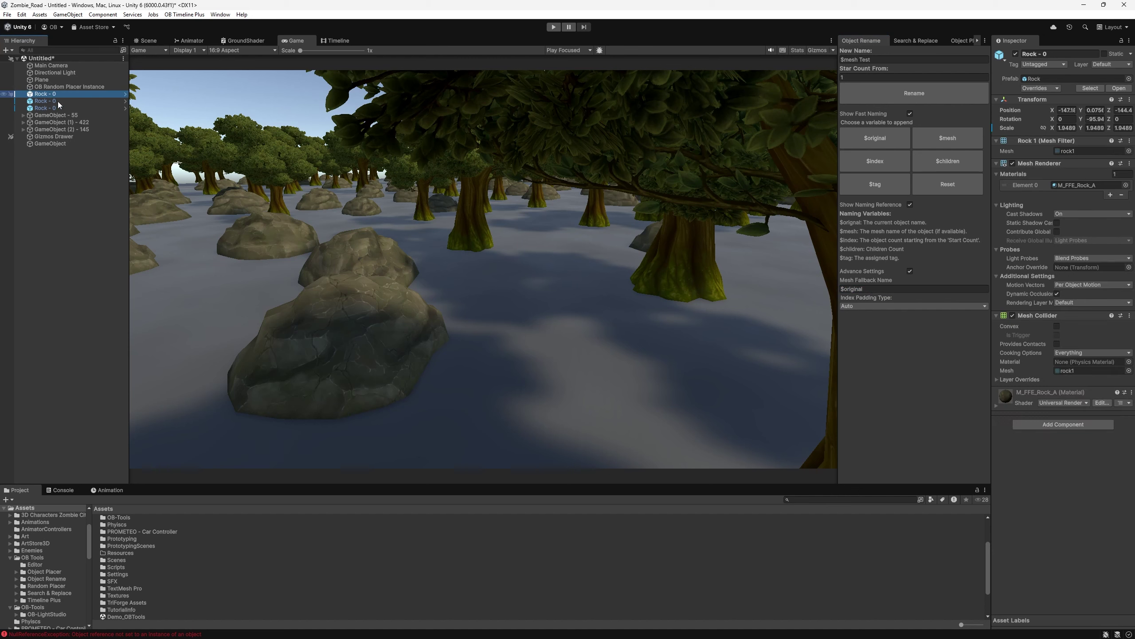
left_click(54, 109, "shift")
left_click_drag(54, 110, 52, 190)
Rename the empty GameObject and the three rocks below it together with the pattern "$mesh Test"
left_click(52, 123)
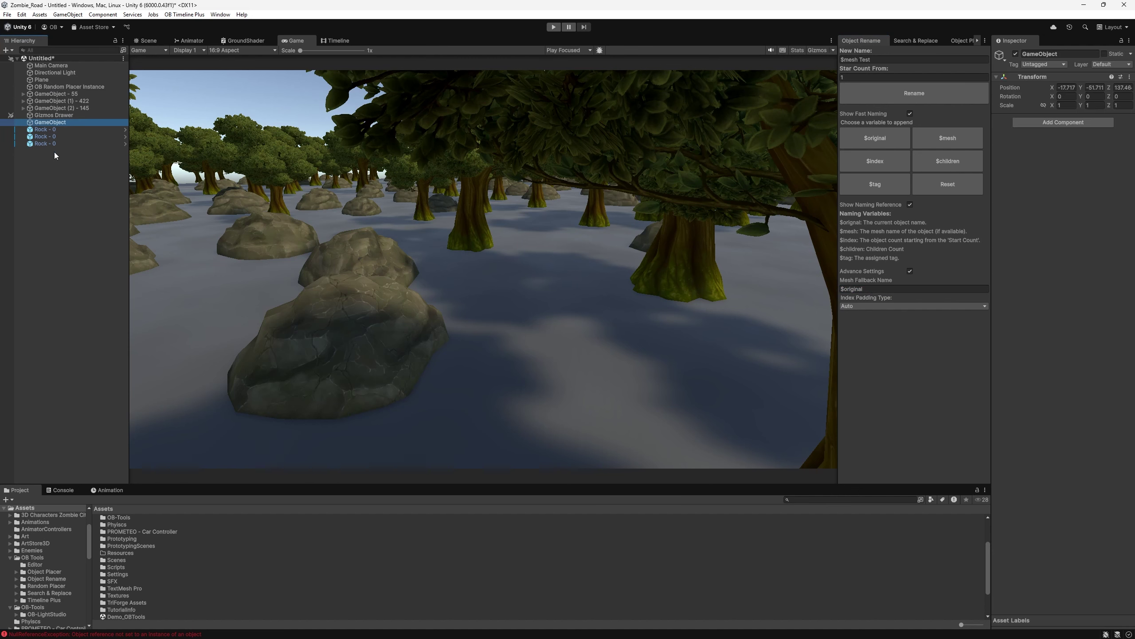
left_click(54, 143, "shift")
left_click(54, 130)
left_click(50, 151)
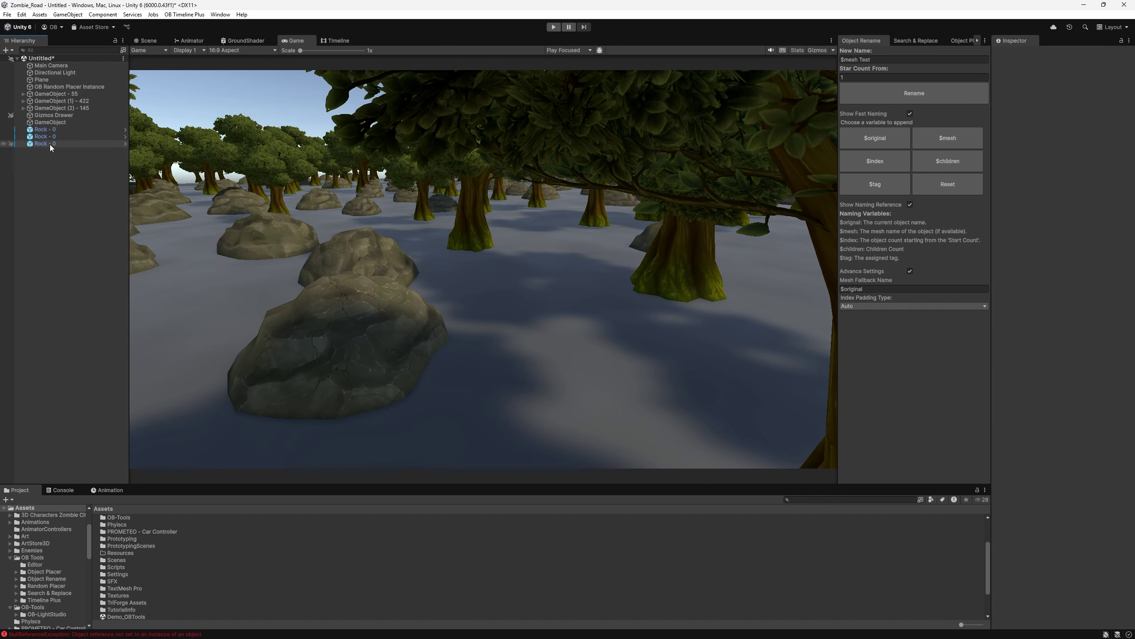
left_click(50, 143)
left_click(47, 131, "shift")
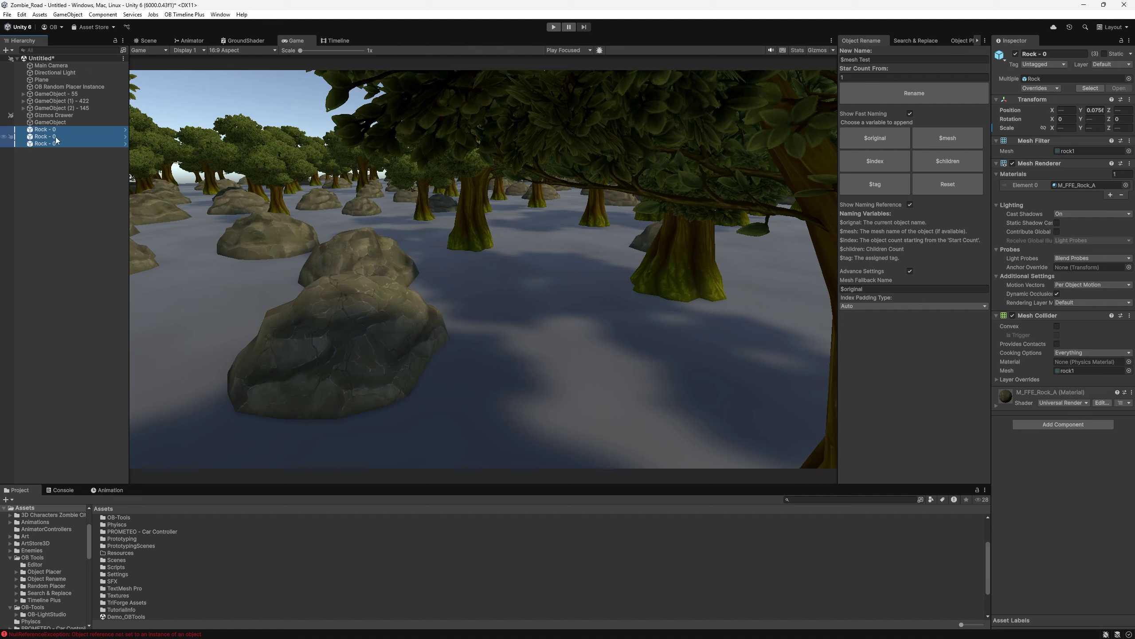
left_click(53, 123)
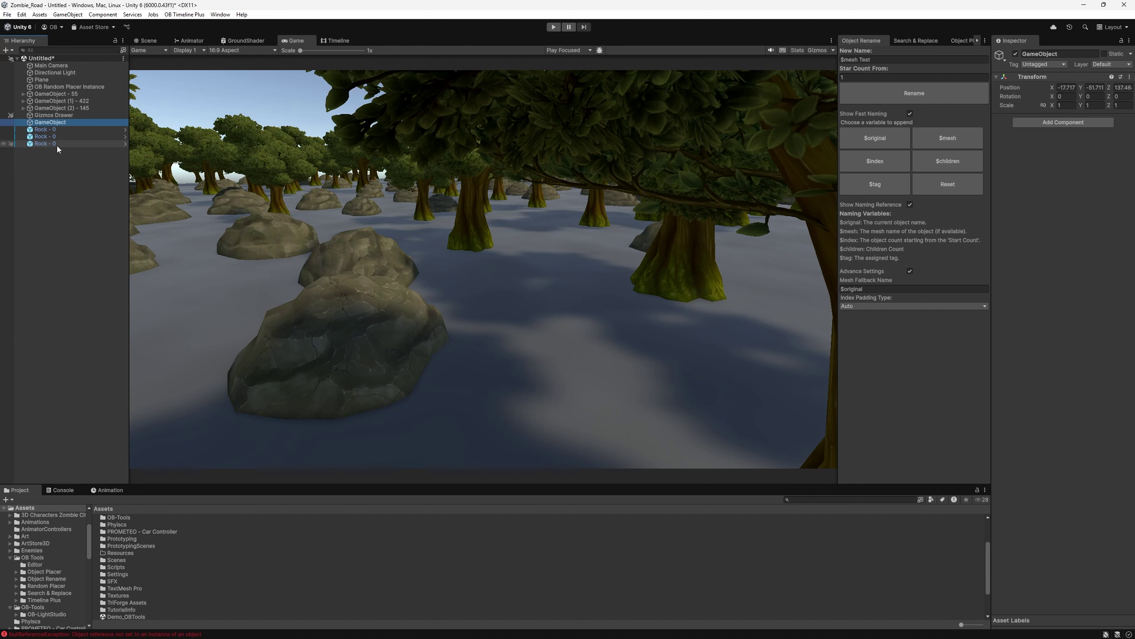
left_click(57, 144, "shift")
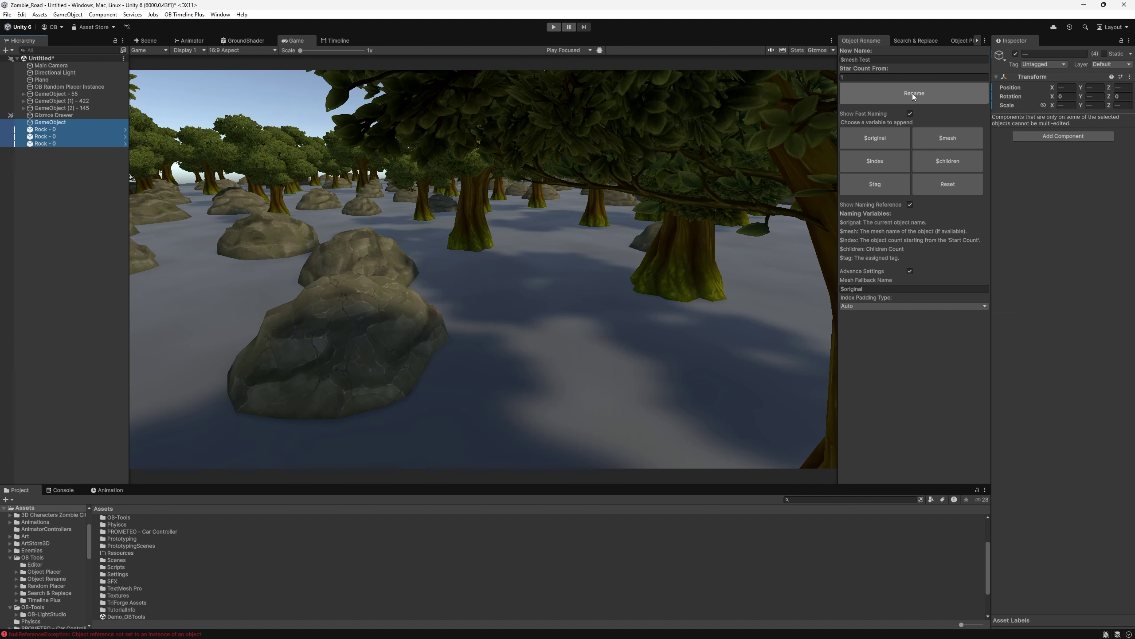
left_click(913, 95)
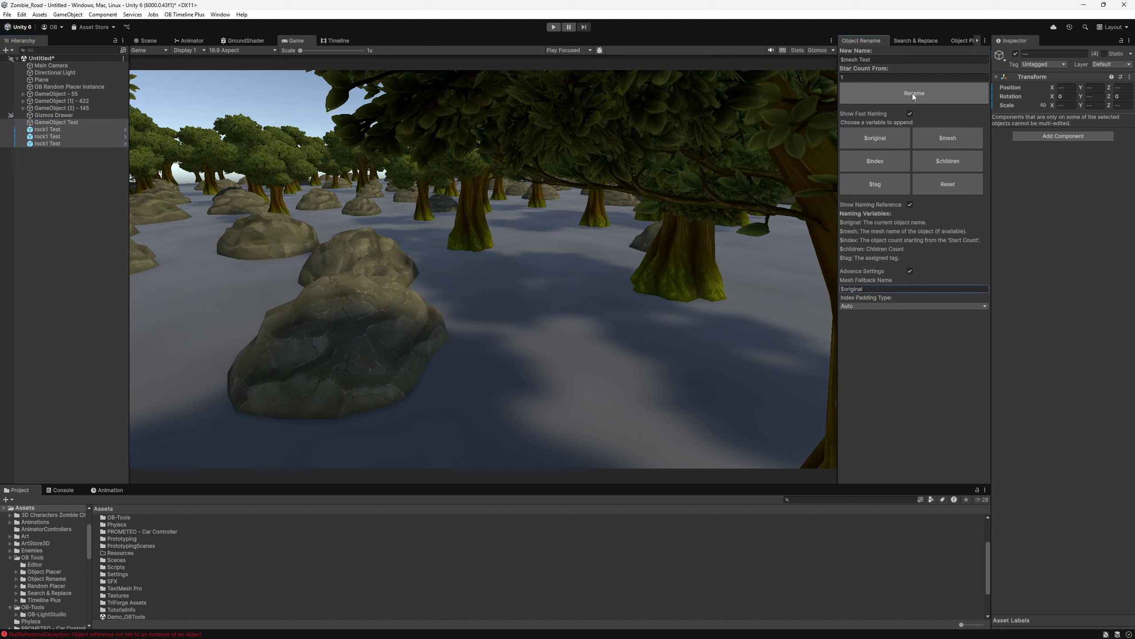
Examine the renamed rocks and the empty object's components against the naming pattern and the mesh fallback name
left_click(52, 129)
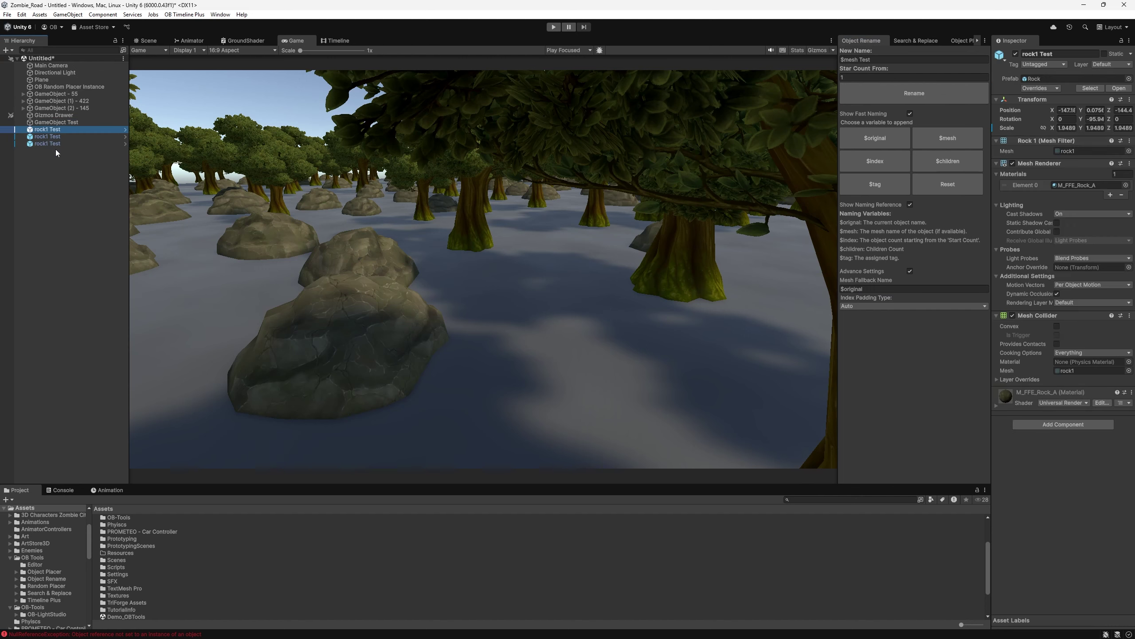
left_click(53, 145, "shift")
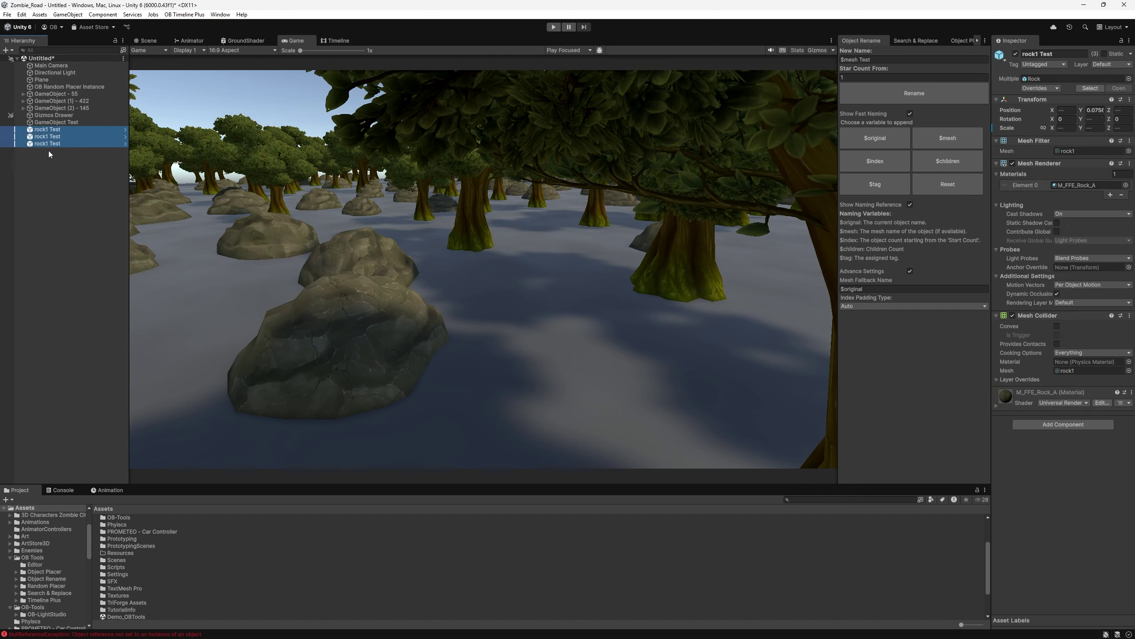
left_click(57, 169)
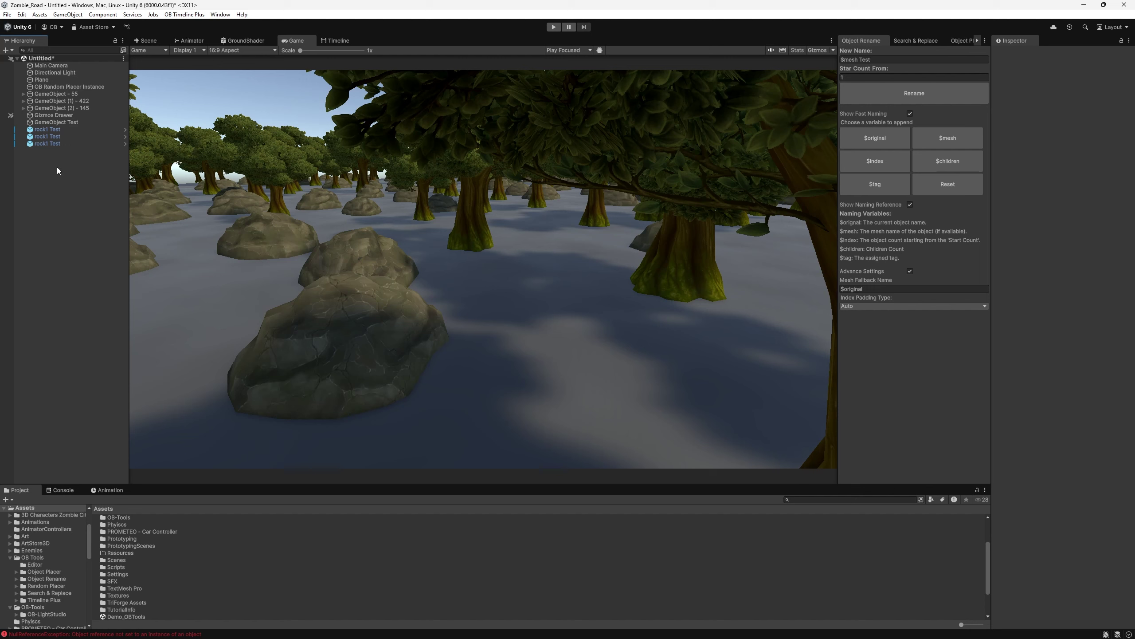
left_click(76, 122)
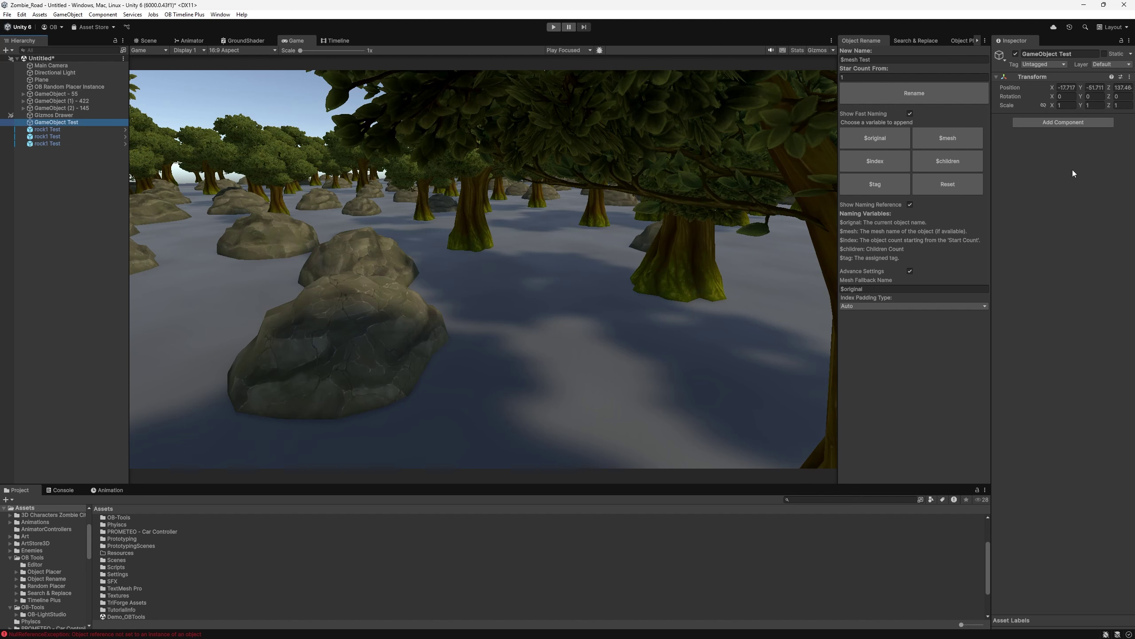
left_click(905, 289)
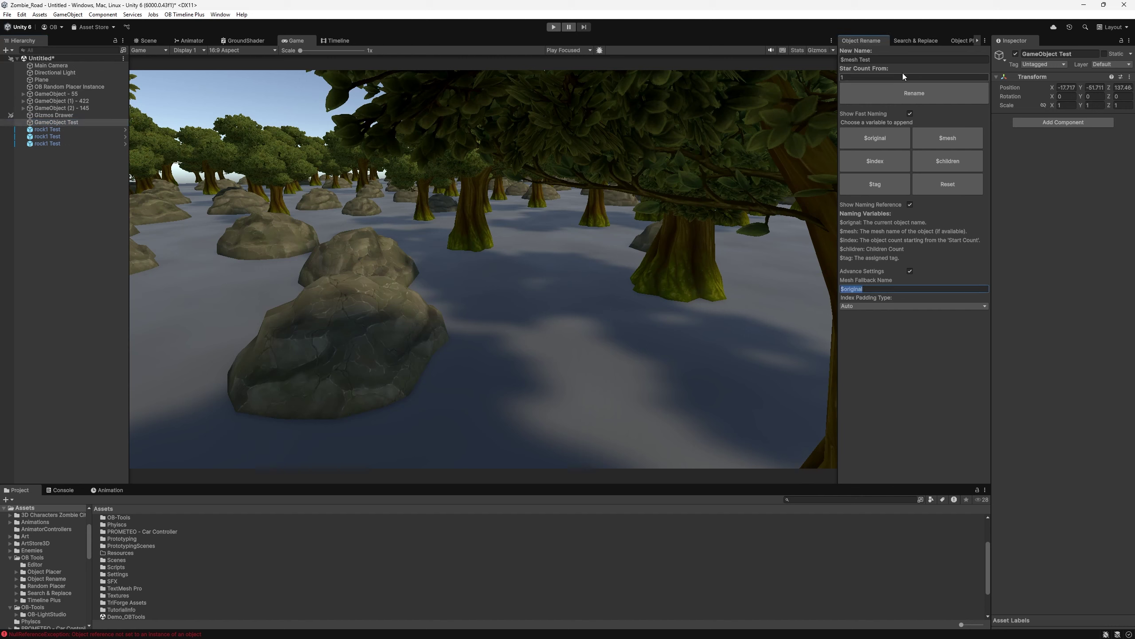
left_click_drag(888, 61, 859, 66)
left_click_drag(875, 289, 838, 362)
Set the index padding type to Manual and select all child objects of "GameObject (2) - 145"
left_click(861, 308)
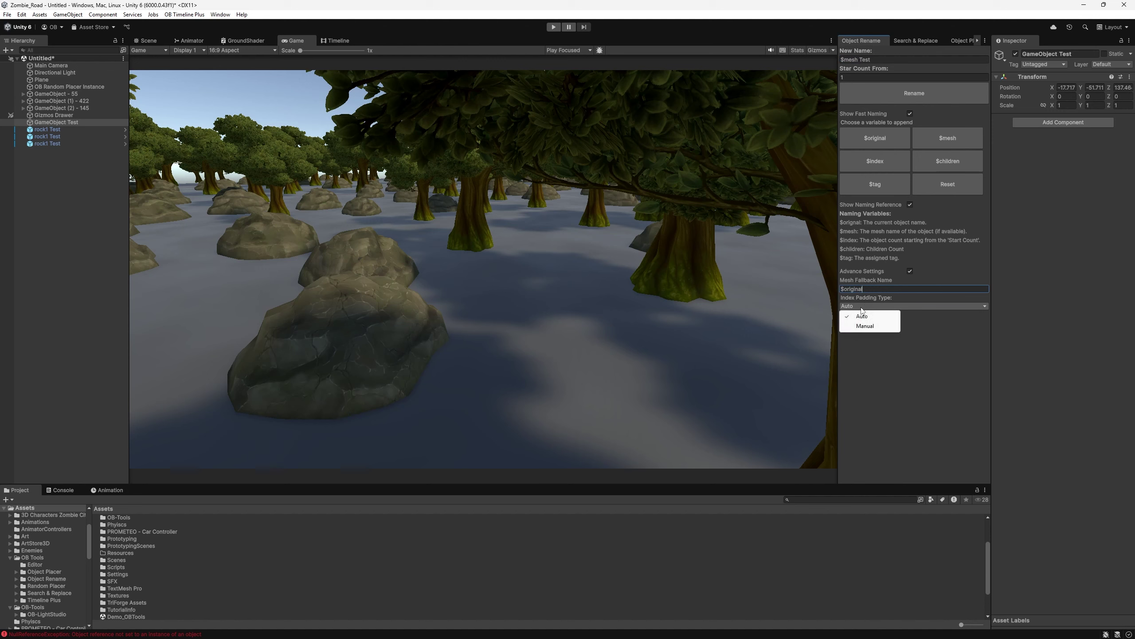
left_click(870, 326)
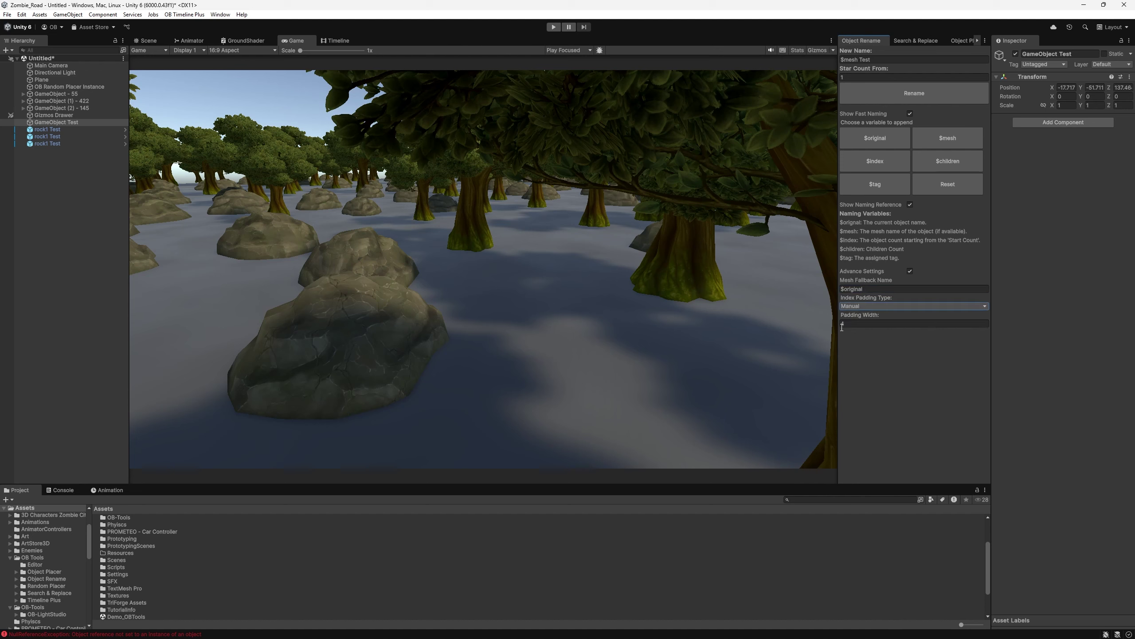
left_click(23, 107)
left_click(62, 115)
scroll(85, 172, "down", 20)
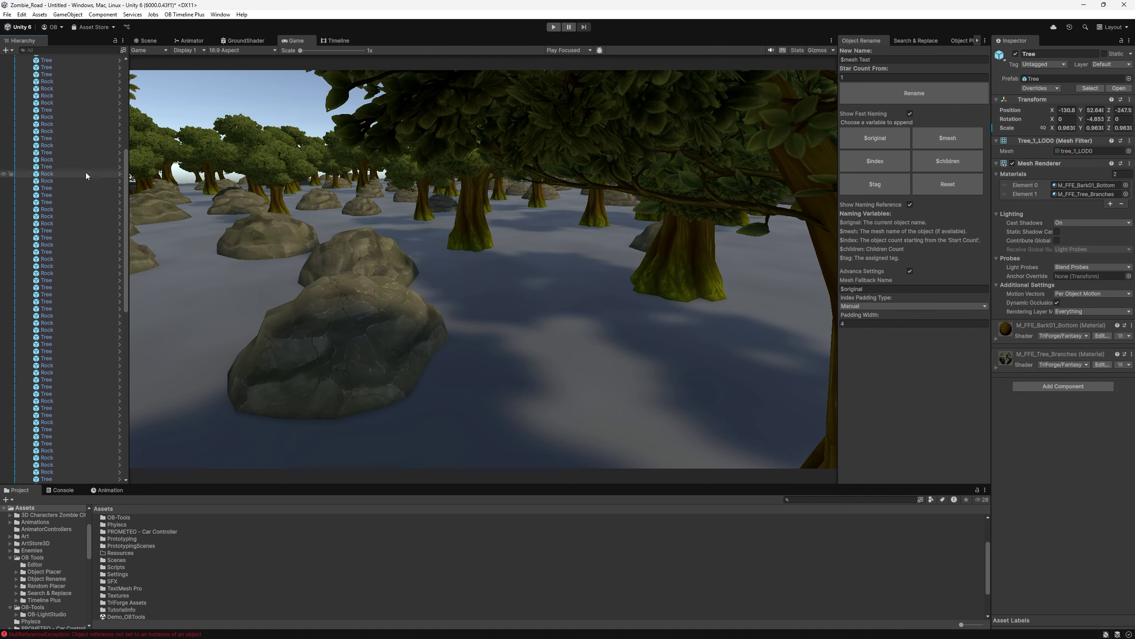
left_click(87, 445, "shift")
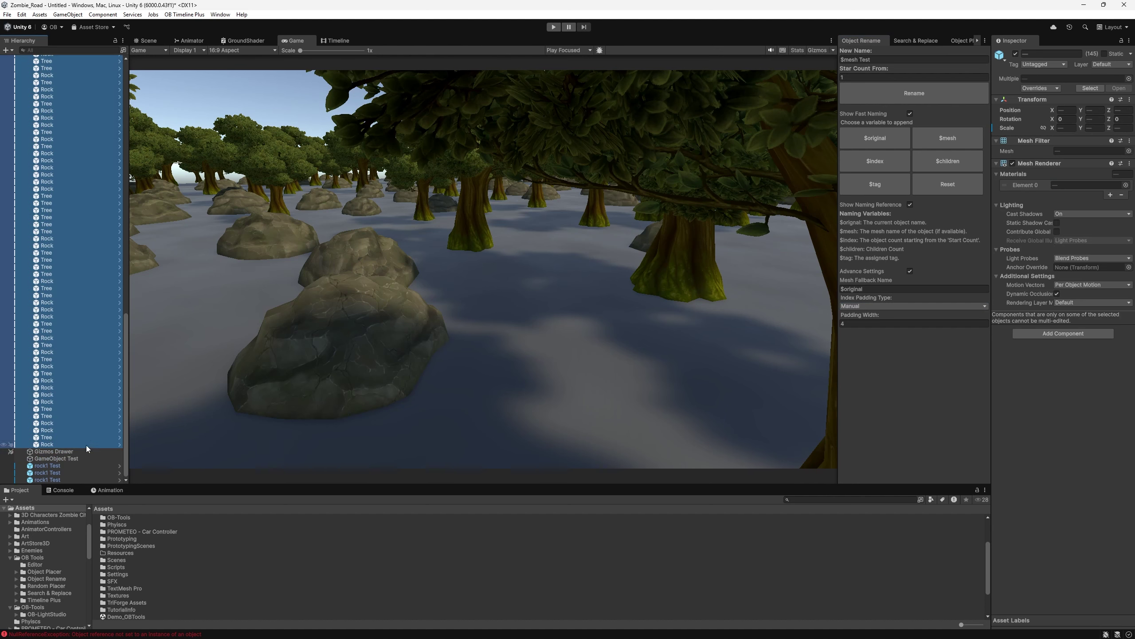
Set the padding width to 0 and rename the selected child objects with the pattern "$original_$index"
left_click(865, 325)
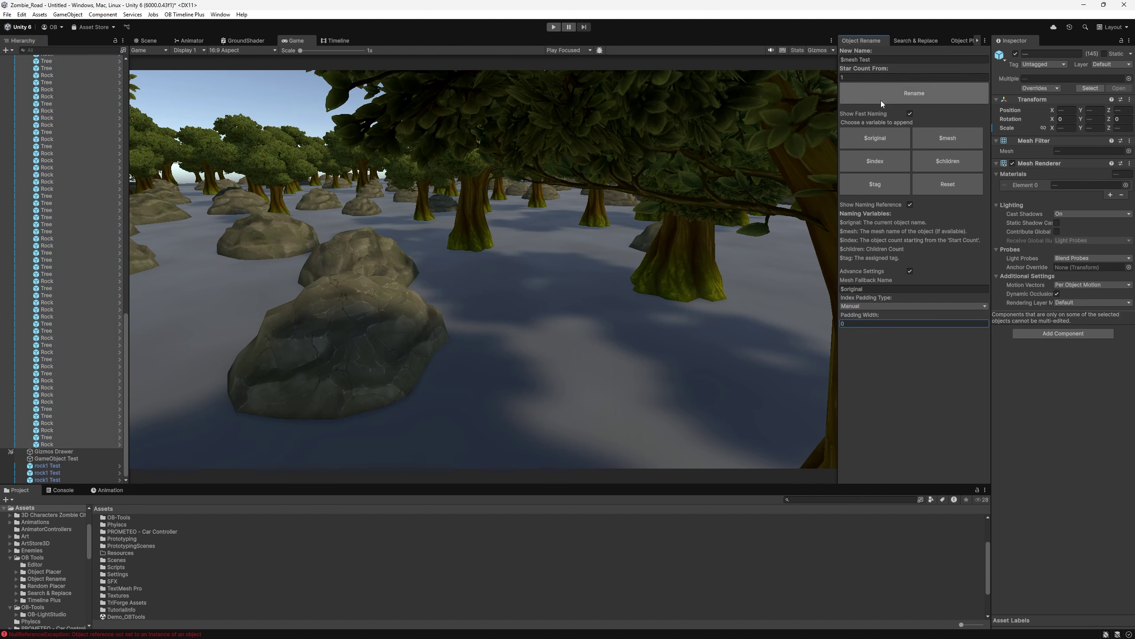
left_click(883, 61)
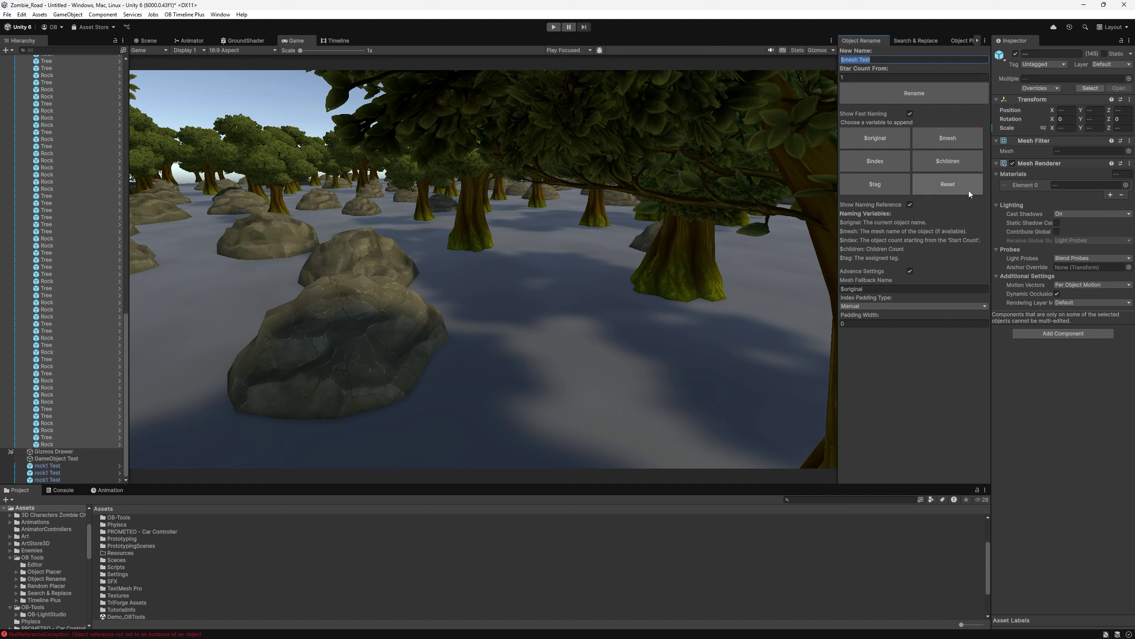
left_click(947, 185)
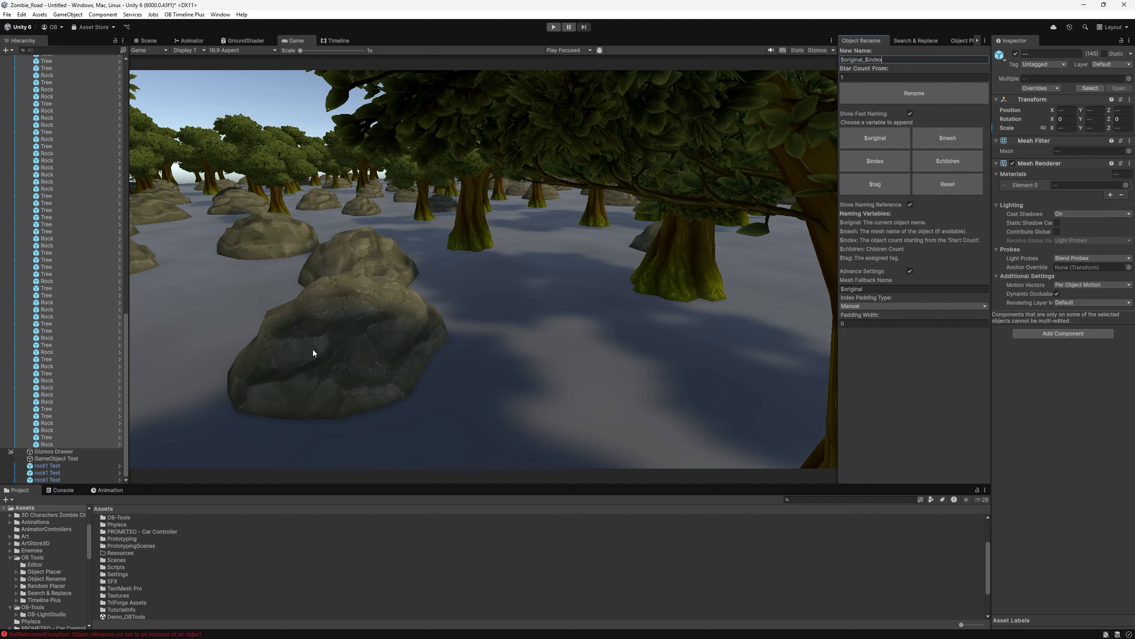
scroll(91, 381, "up", 10)
scroll(84, 369, "up", 10)
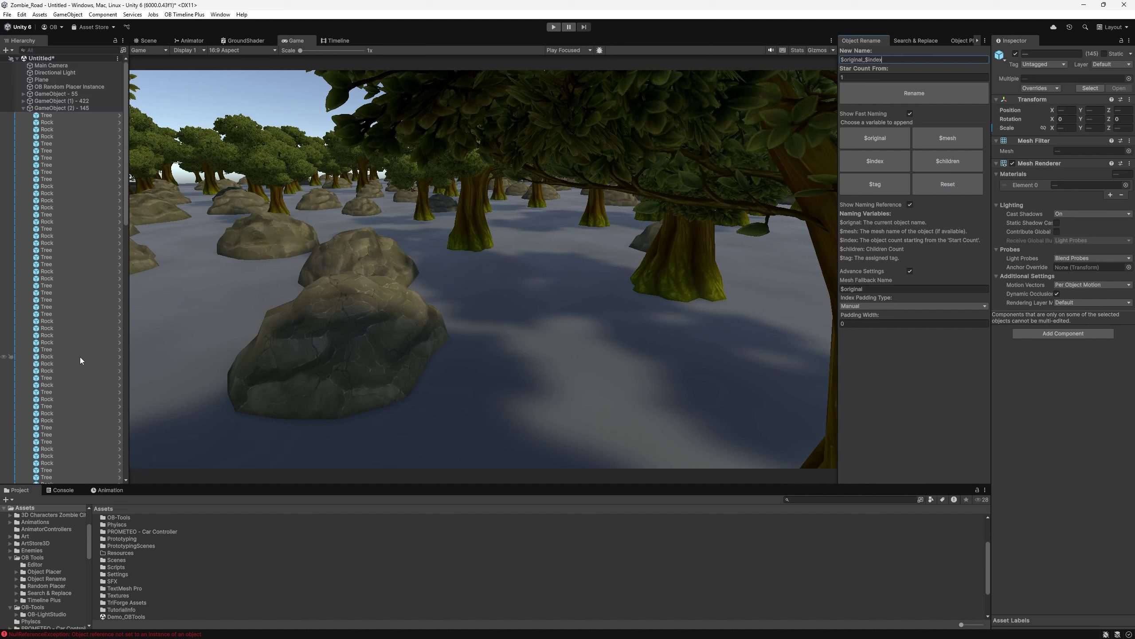
left_click(926, 89)
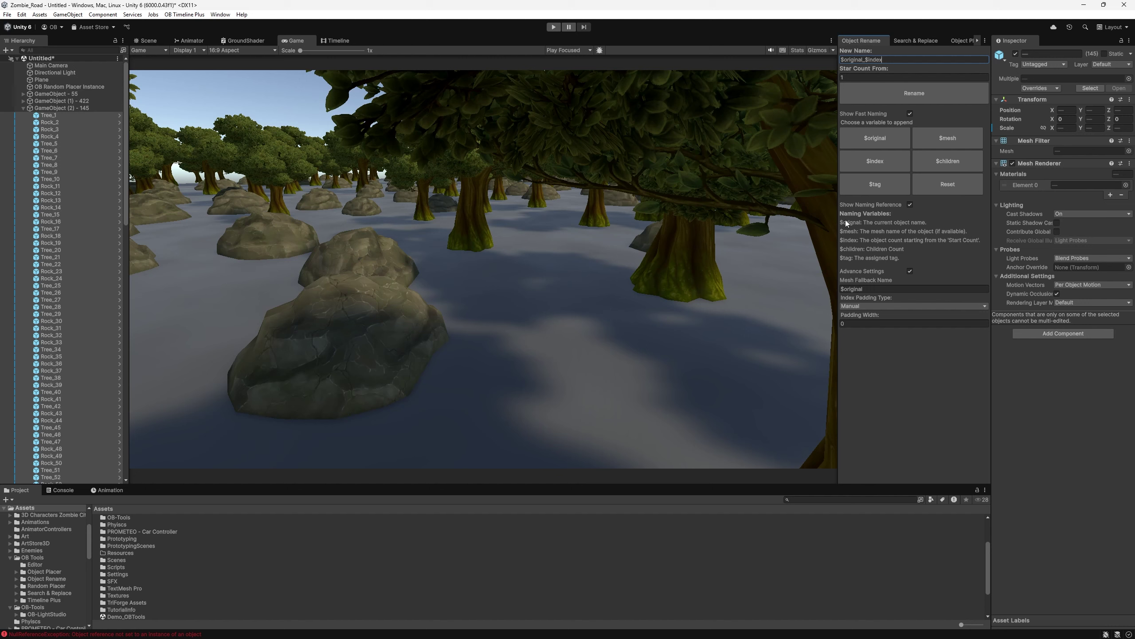
Set the index padding type to Auto and undo the last rename of the child objects
left_click(860, 306)
left_click(864, 318)
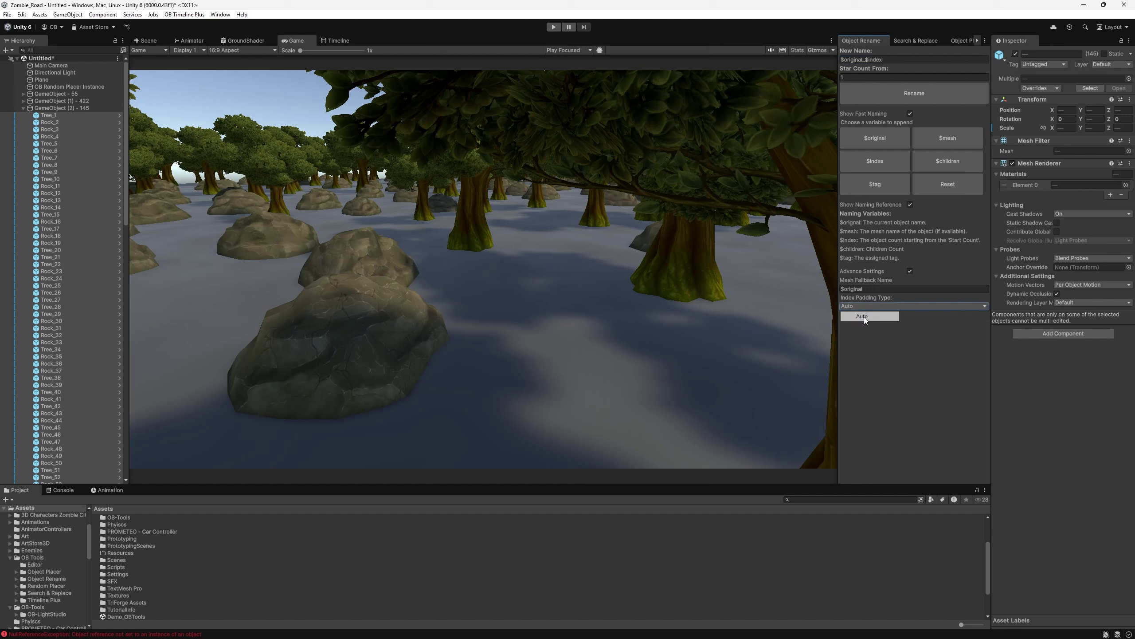
key("ctrl+z")
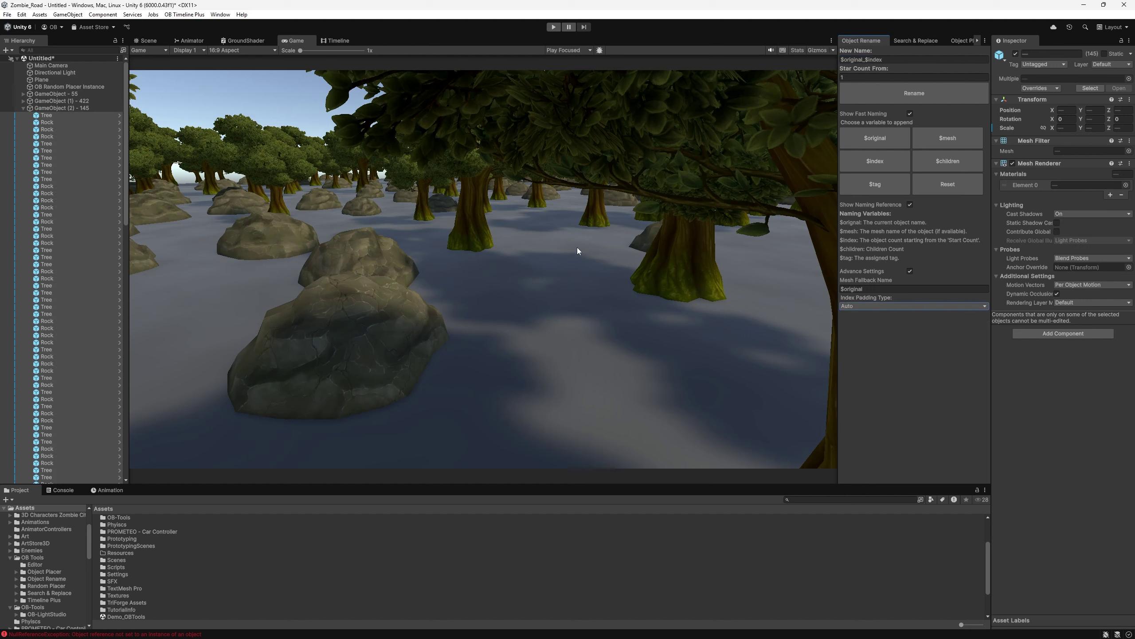
Try renaming the selected child objects with Auto index padding, check their numbering, and undo the rename
left_click(920, 94)
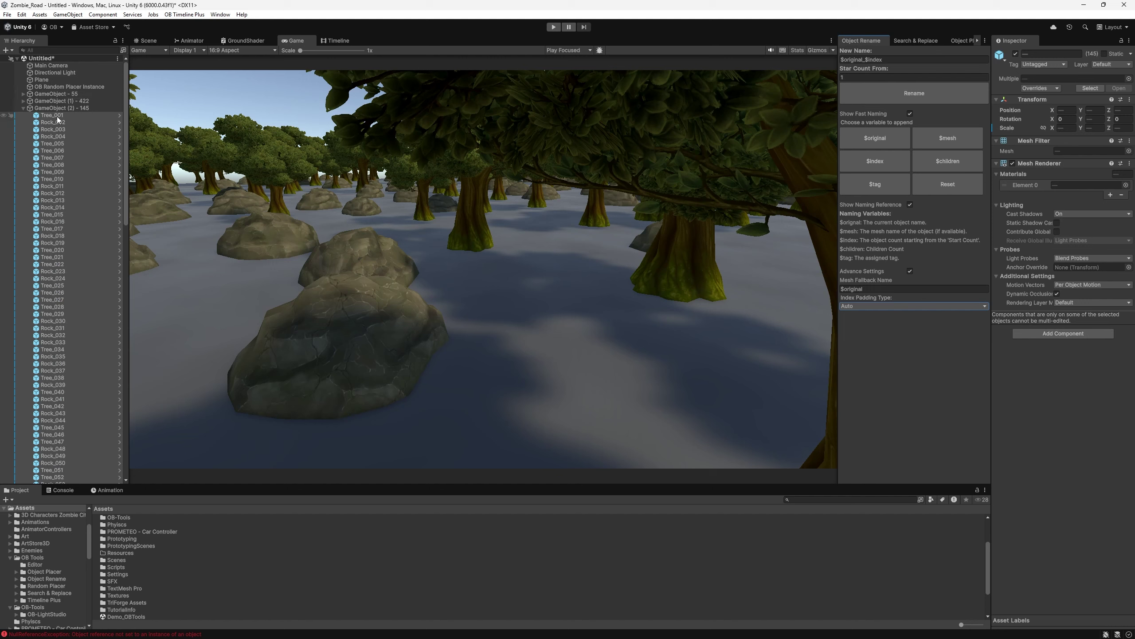
scroll(62, 115, "down", 15)
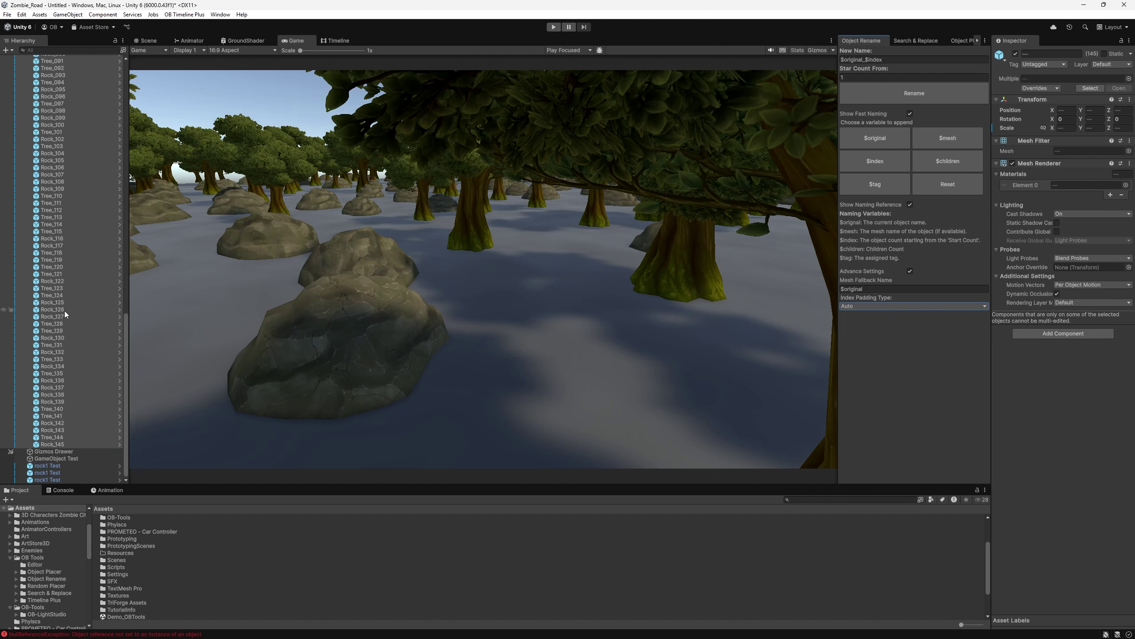
scroll(63, 344, "up", 15)
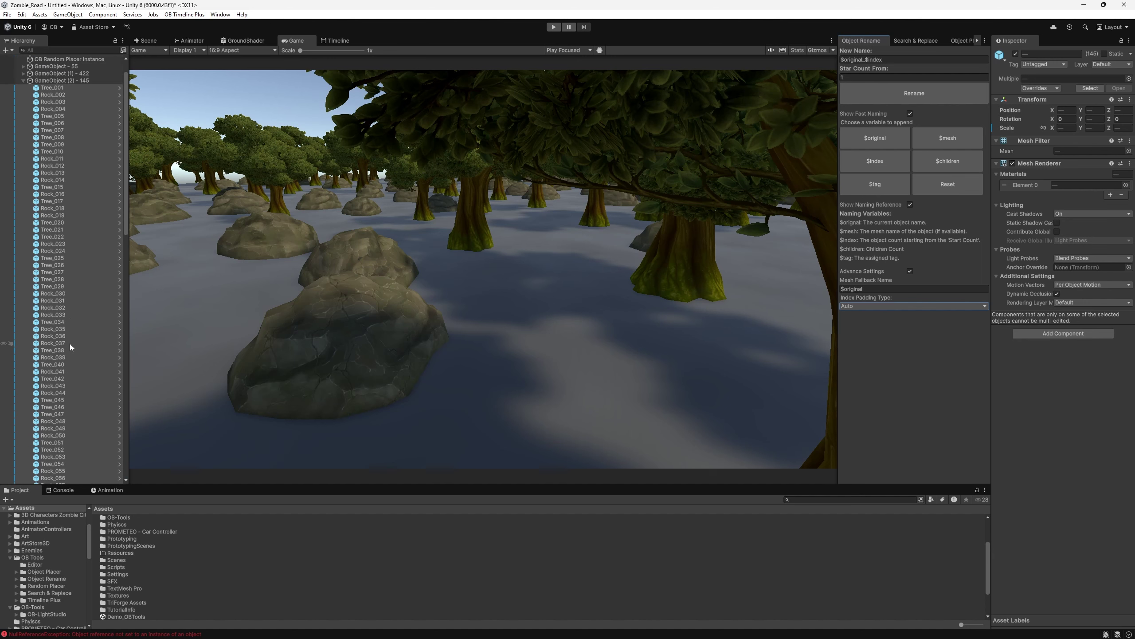
key("ctrl+z")
Try renaming the selected child objects with Manual index padding and a padding width of 5, and check their numbering
left_click(848, 306)
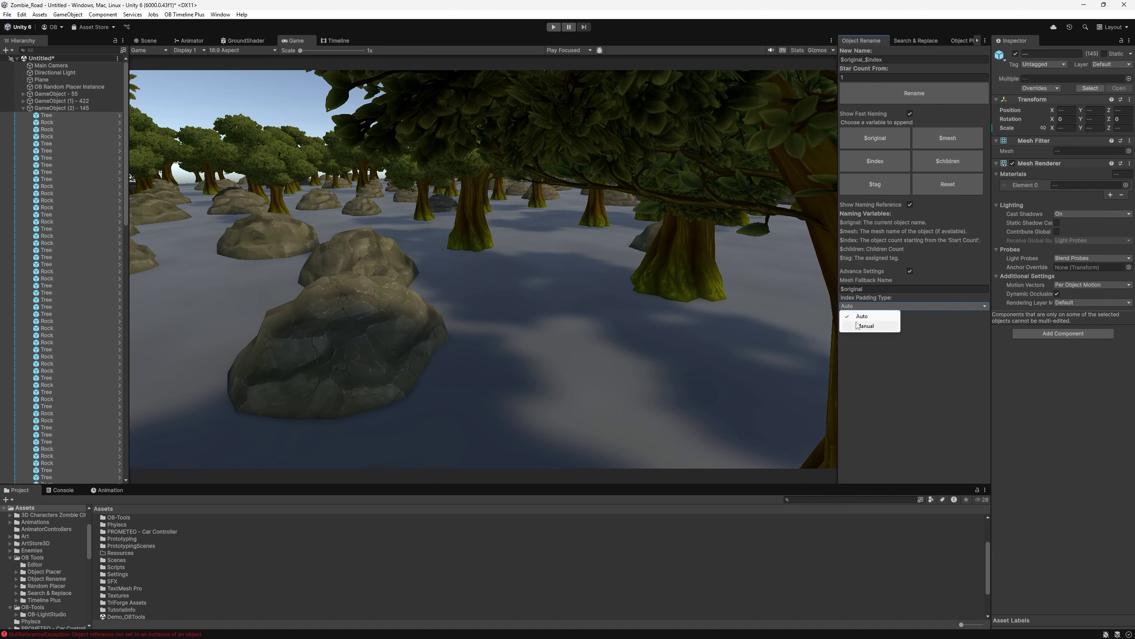
left_click(859, 318)
left_click(863, 323)
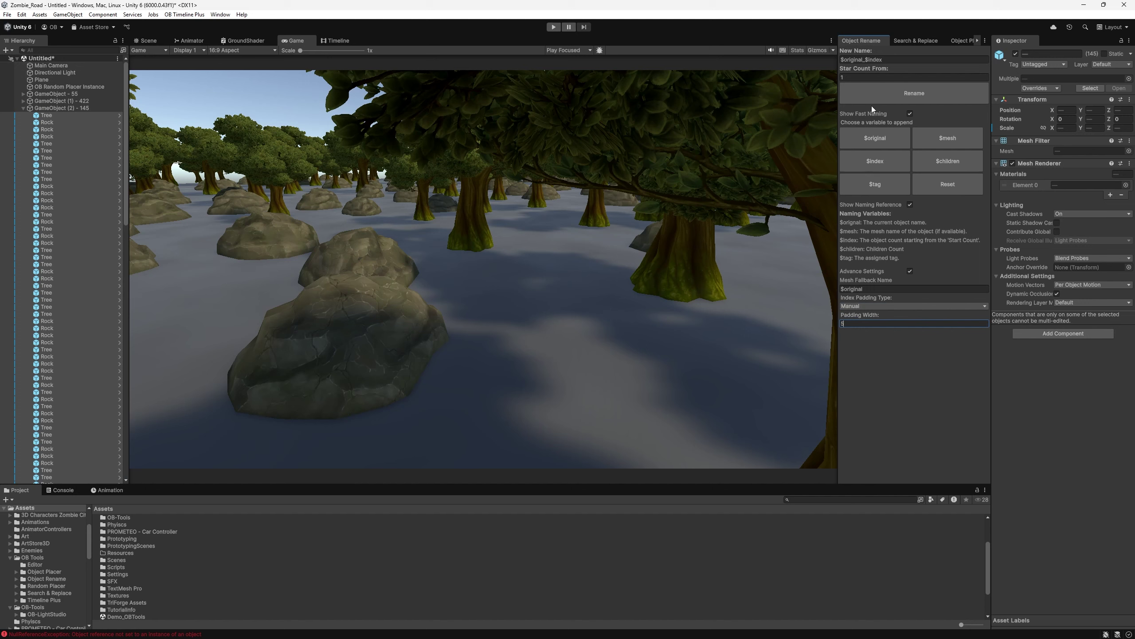
left_click(881, 95)
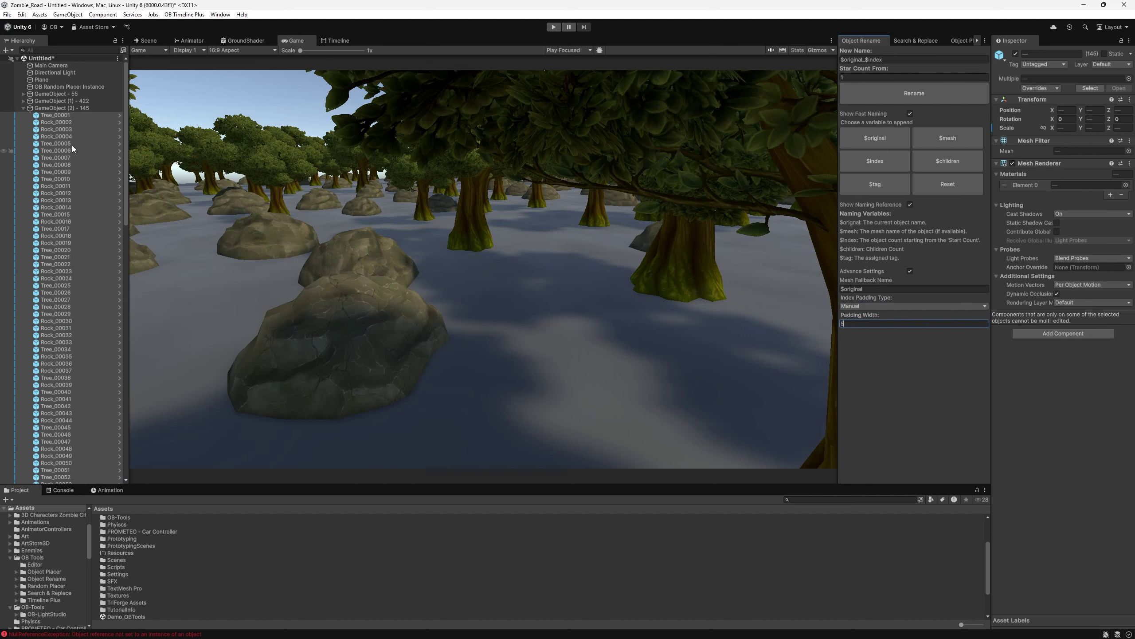
scroll(73, 122, "down", 5)
scroll(77, 202, "down", 8)
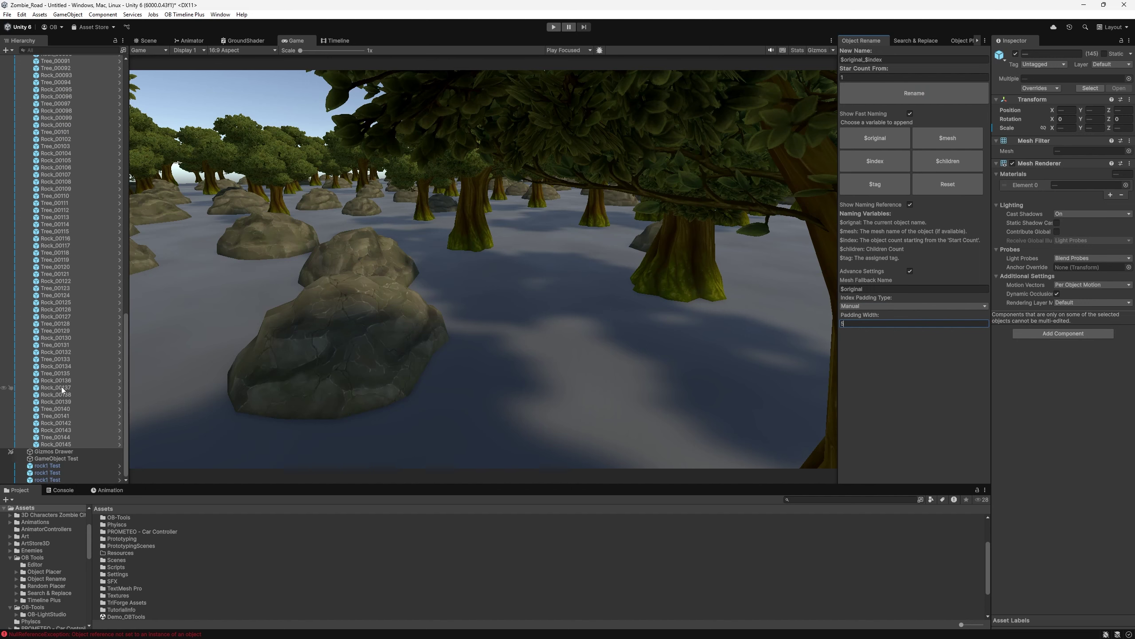
Rename the selected child objects with Auto index padding and the $tag variable appended to the naming pattern
left_click(871, 306)
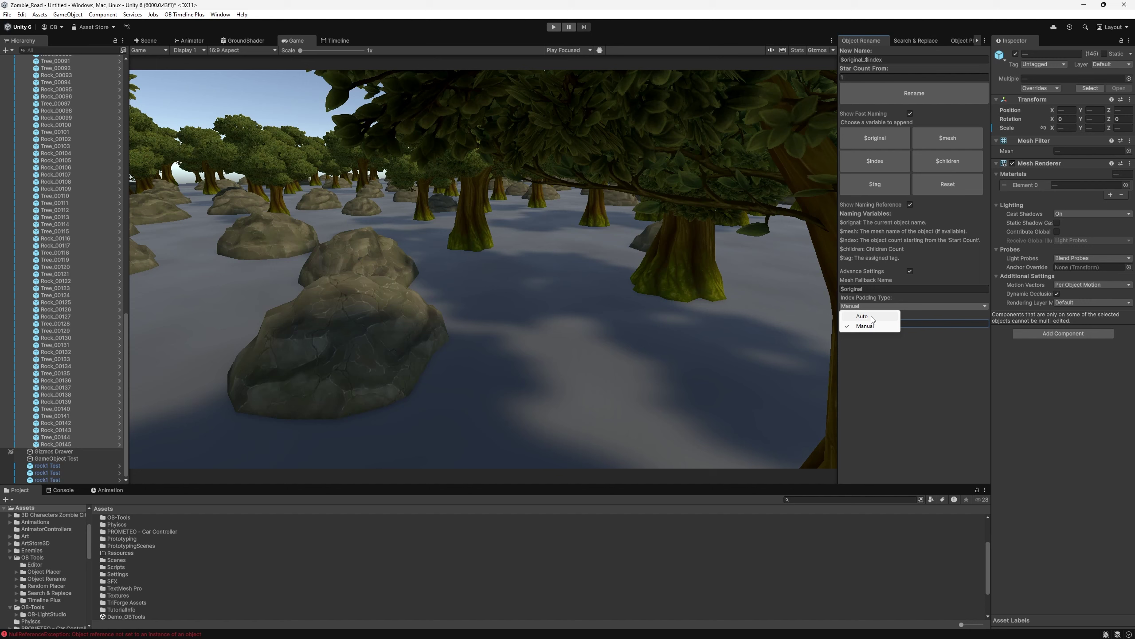
left_click(870, 316)
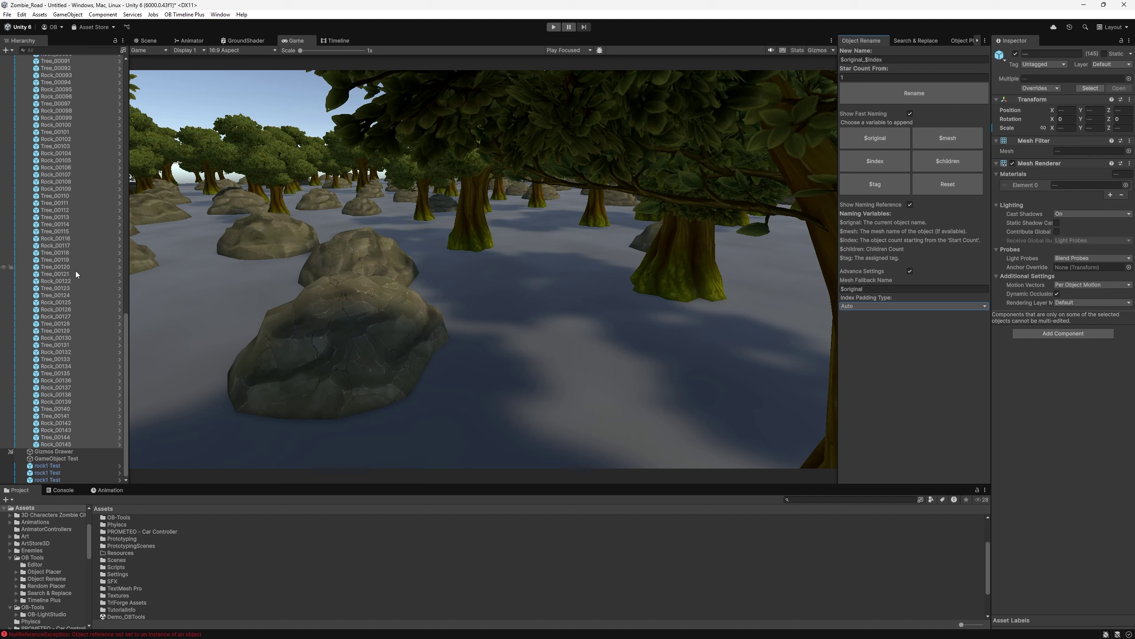
left_click(866, 183)
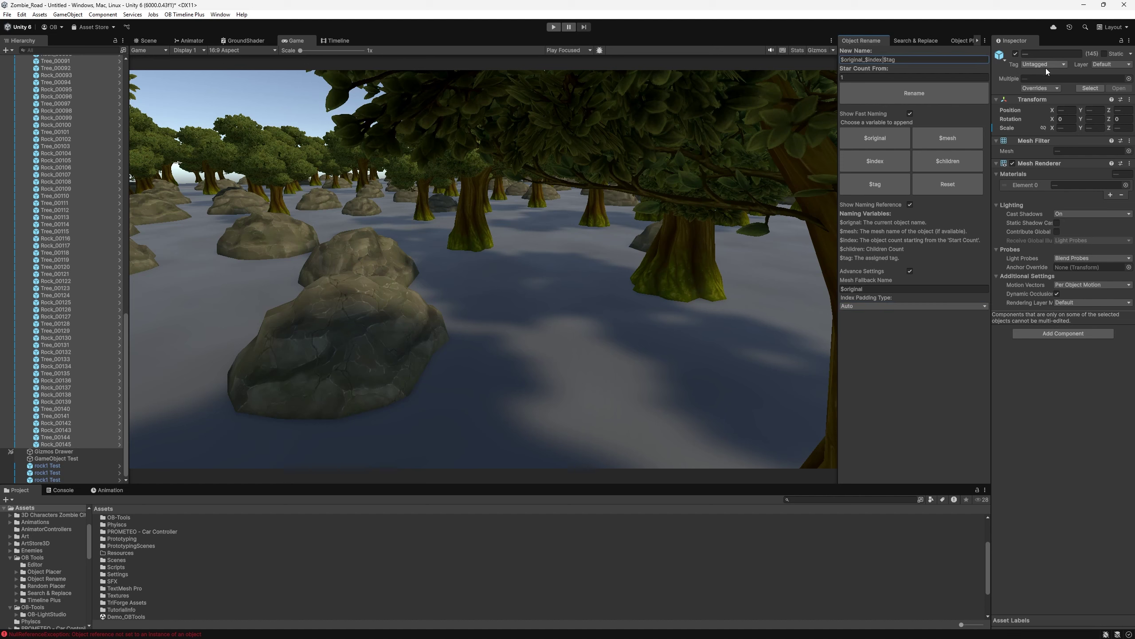
left_click(903, 94)
left_click(902, 92)
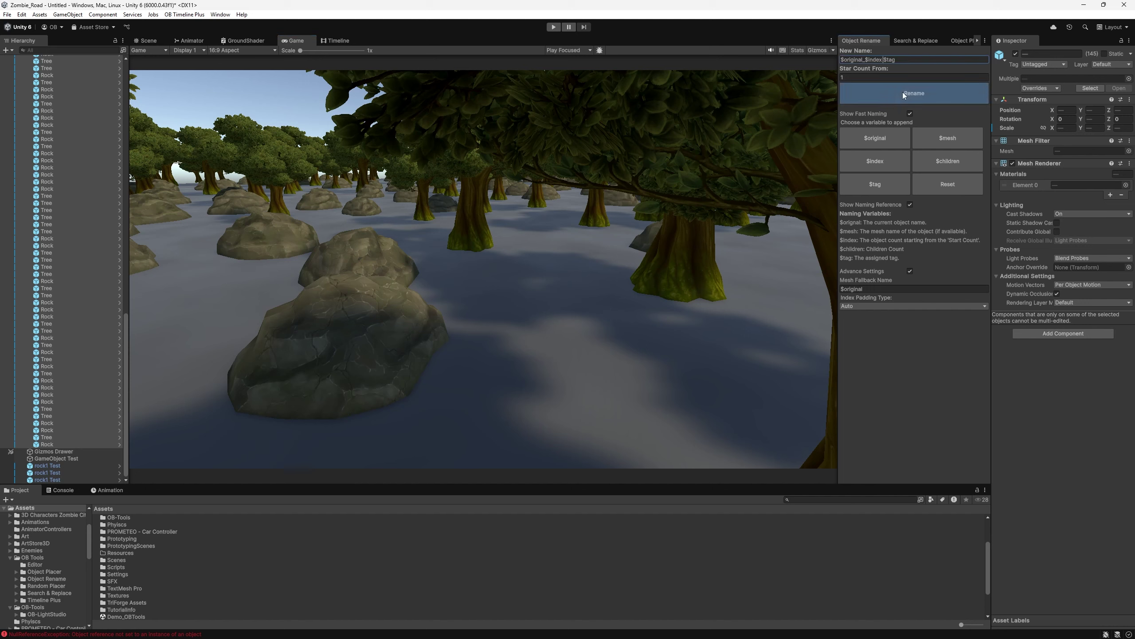